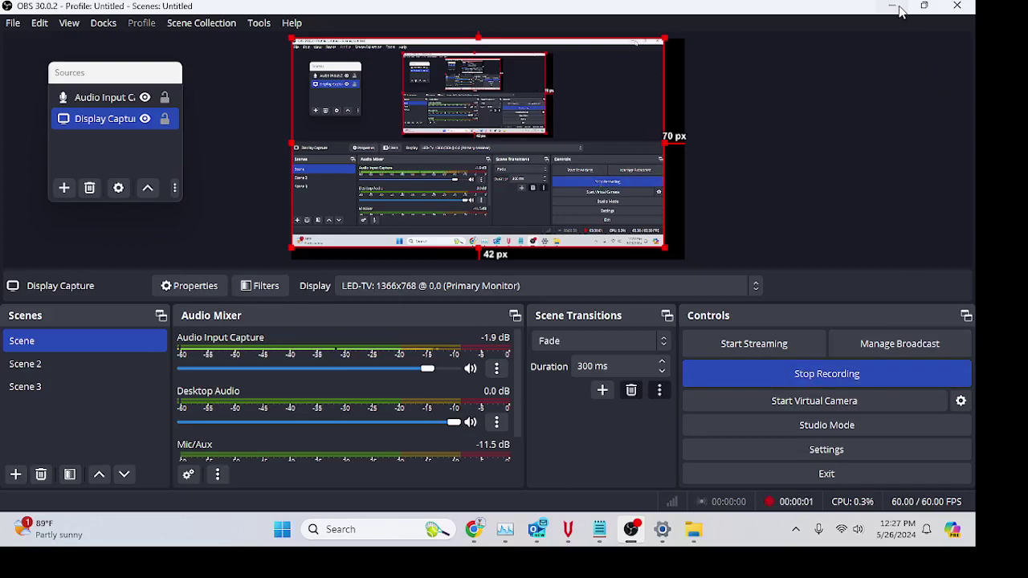
# - Minimize OBS, restore it, then minimize it again to reveal the SimpleSwap deposit page
pyautogui.click(892, 8)
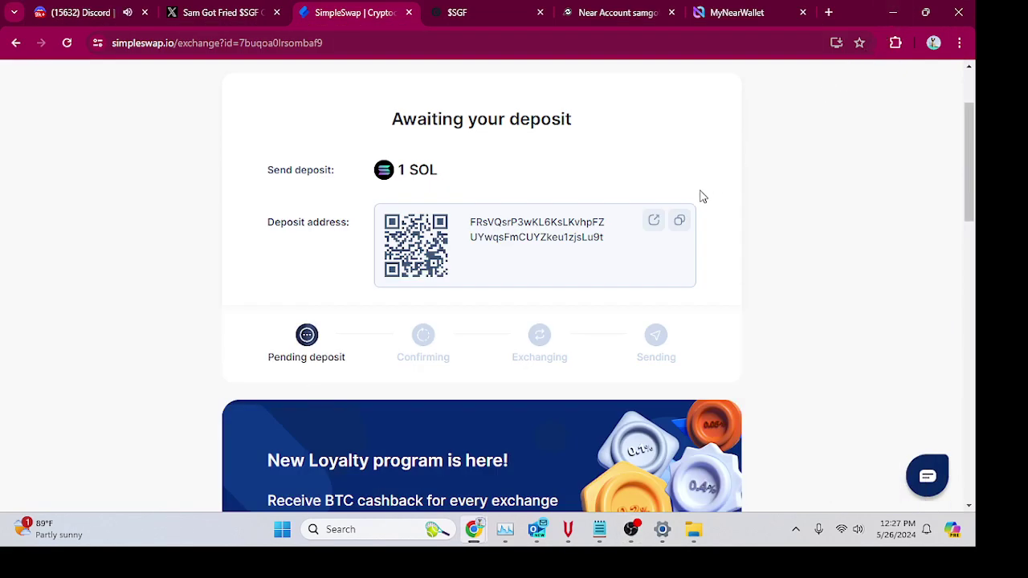
pyautogui.click(632, 529)
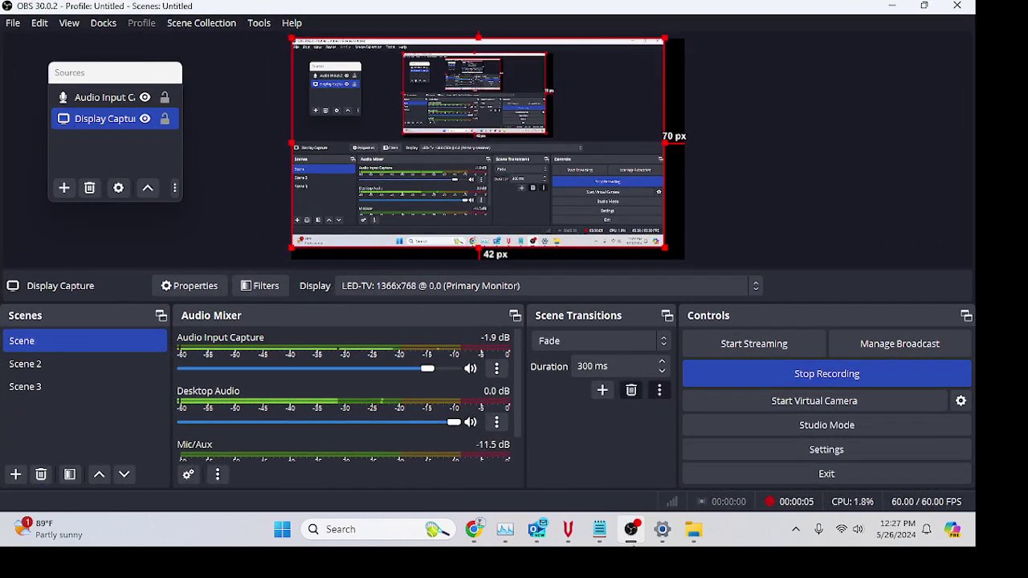
pyautogui.click(631, 530)
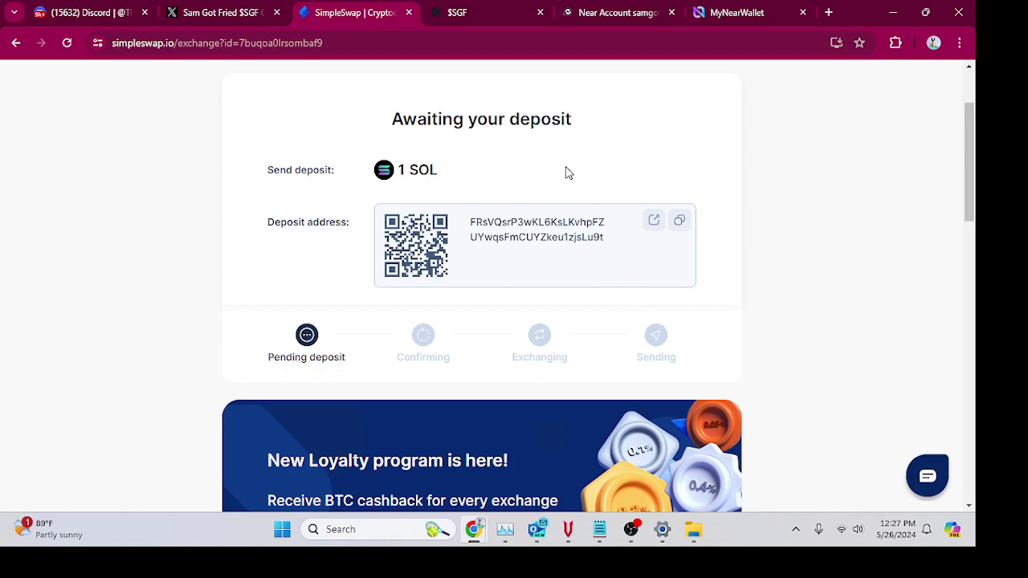
pyautogui.click(500, 11)
pyautogui.scroll(1, 572, 160)
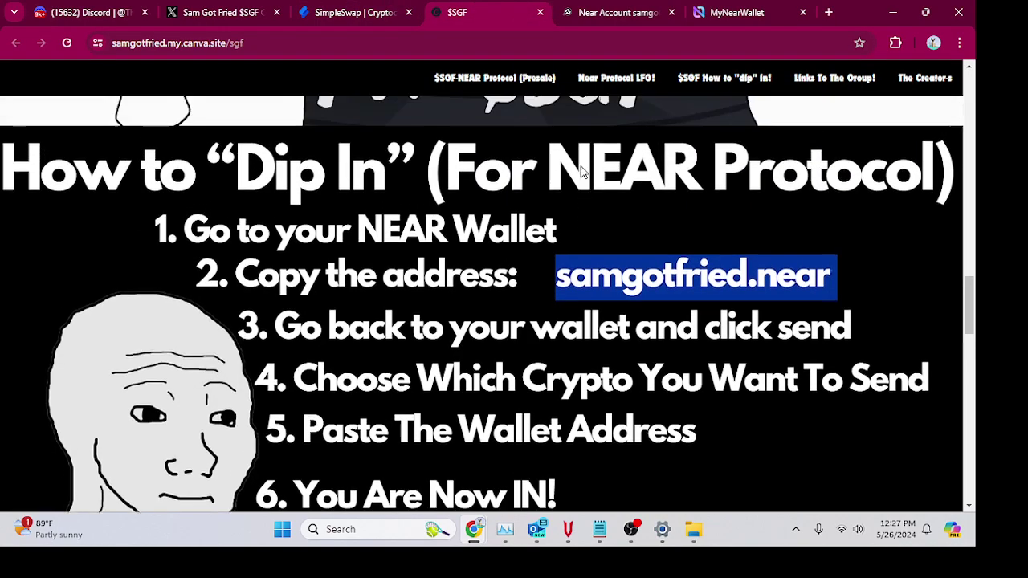
pyautogui.scroll(3, 571, 160)
pyautogui.scroll(2, 572, 161)
pyautogui.scroll(3, 572, 161)
pyautogui.scroll(2, 571, 161)
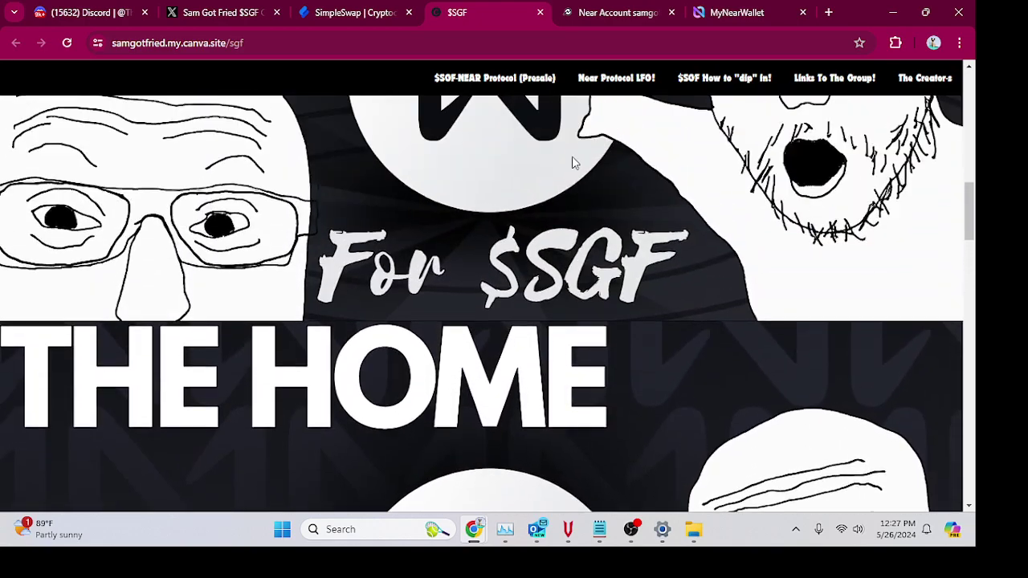
pyautogui.scroll(2, 572, 161)
pyautogui.scroll(2, 571, 161)
pyautogui.scroll(2, 572, 160)
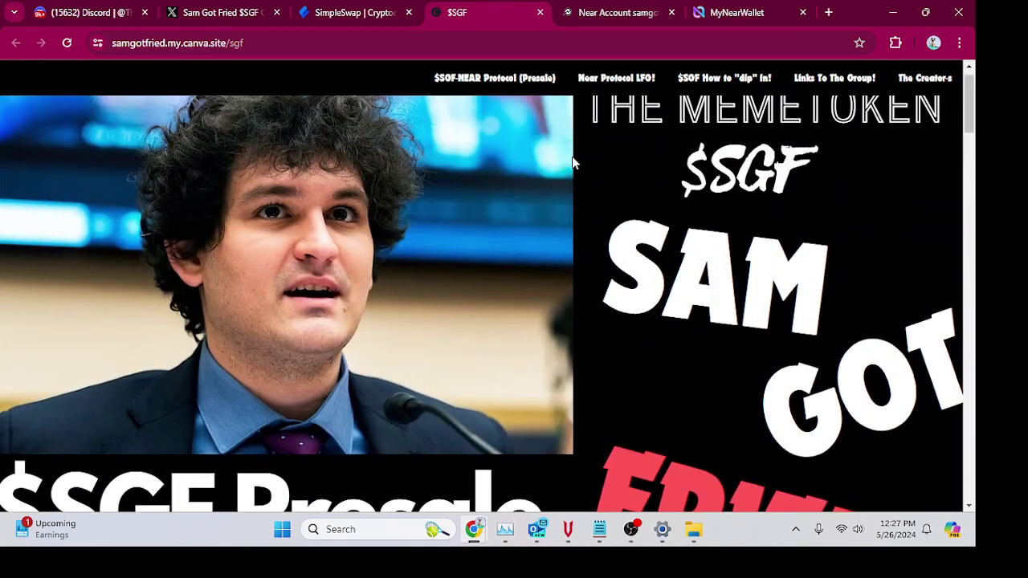
pyautogui.scroll(1, 573, 161)
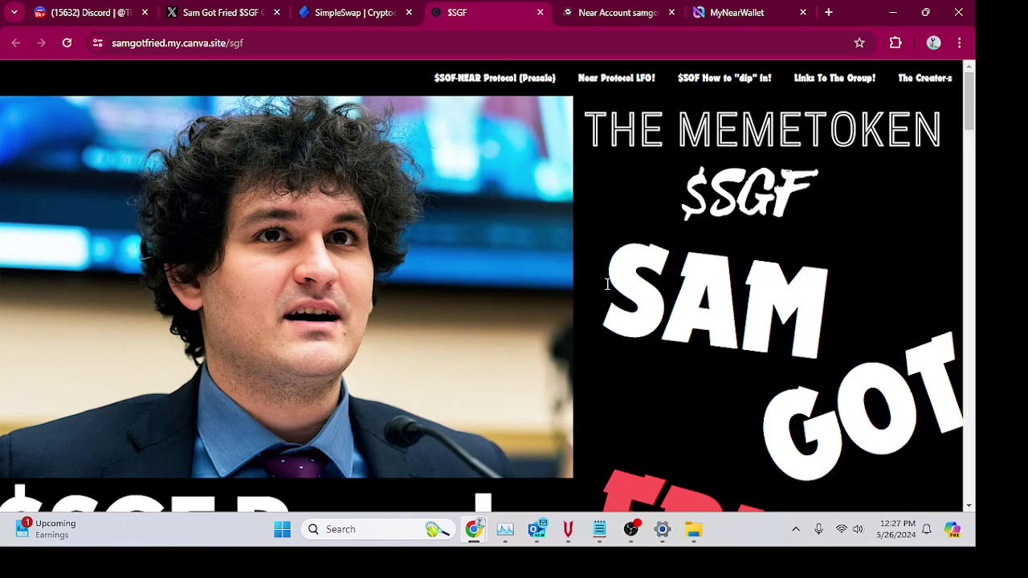
pyautogui.scroll(-2, 607, 283)
pyautogui.scroll(2, 607, 290)
# - Go back from the old deposit page and start a new SimpleSwap exchange
pyautogui.click(355, 12)
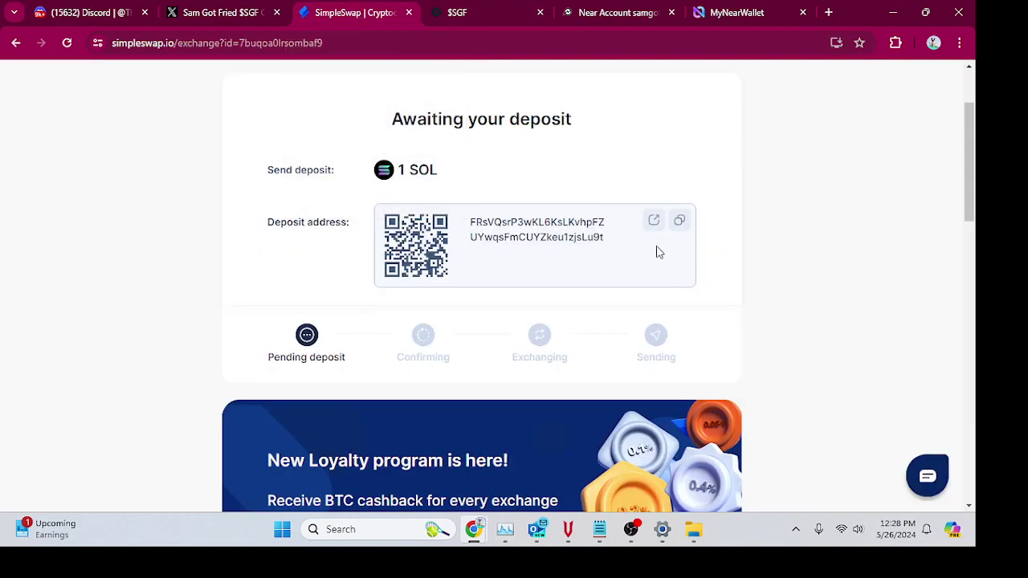
pyautogui.click(16, 43)
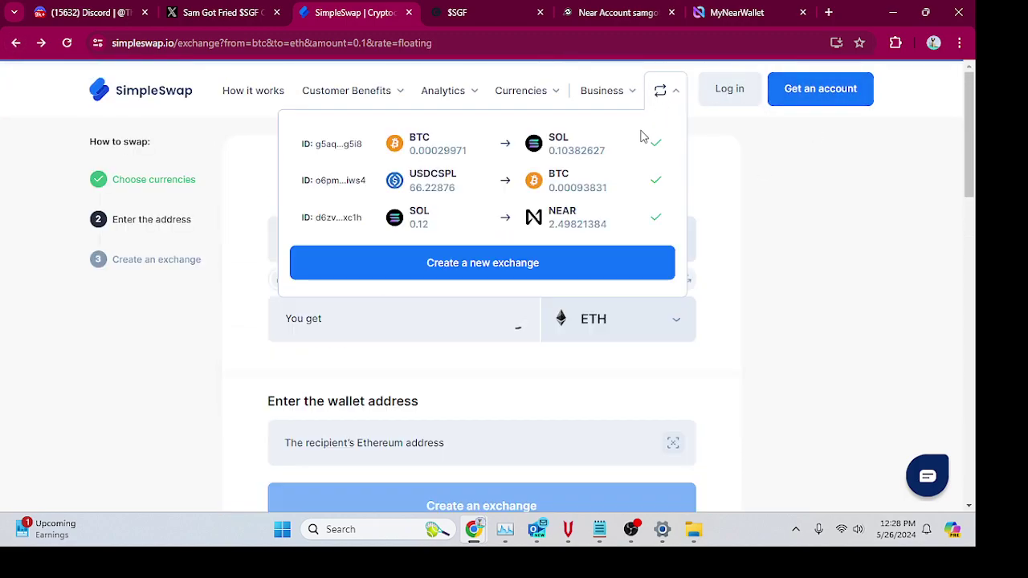
pyautogui.click(540, 263)
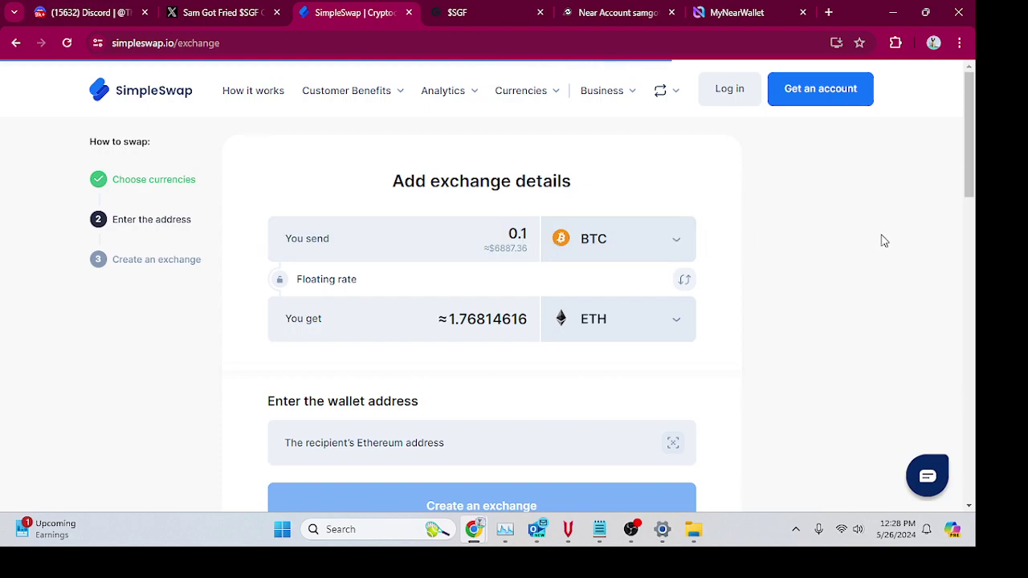
# - Set the exchange to send 0.1 SOL and receive NEAR (about 1.9158 NEAR)
pyautogui.click(527, 234)
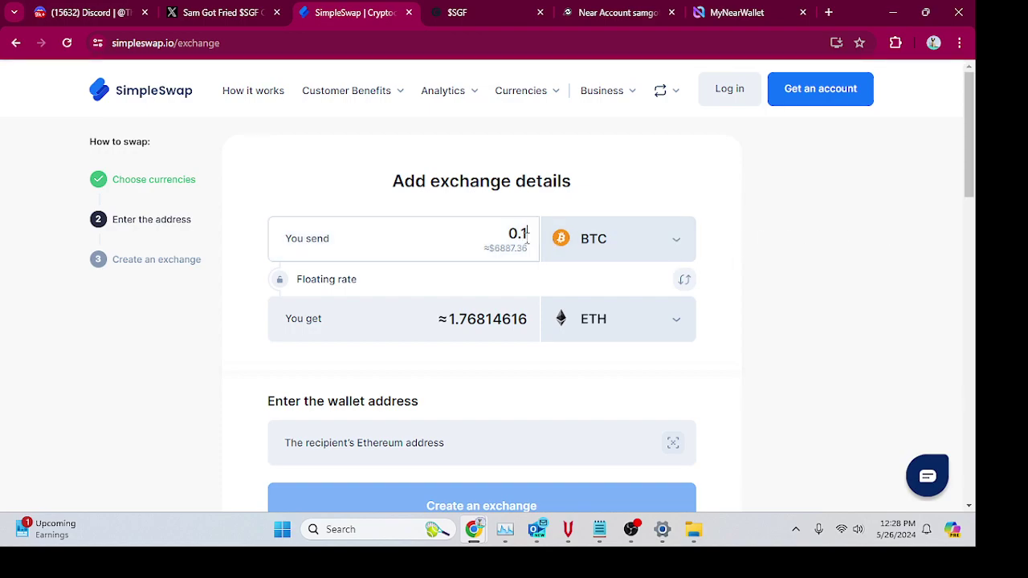
pyautogui.doubleClick(527, 233)
pyautogui.click(658, 246)
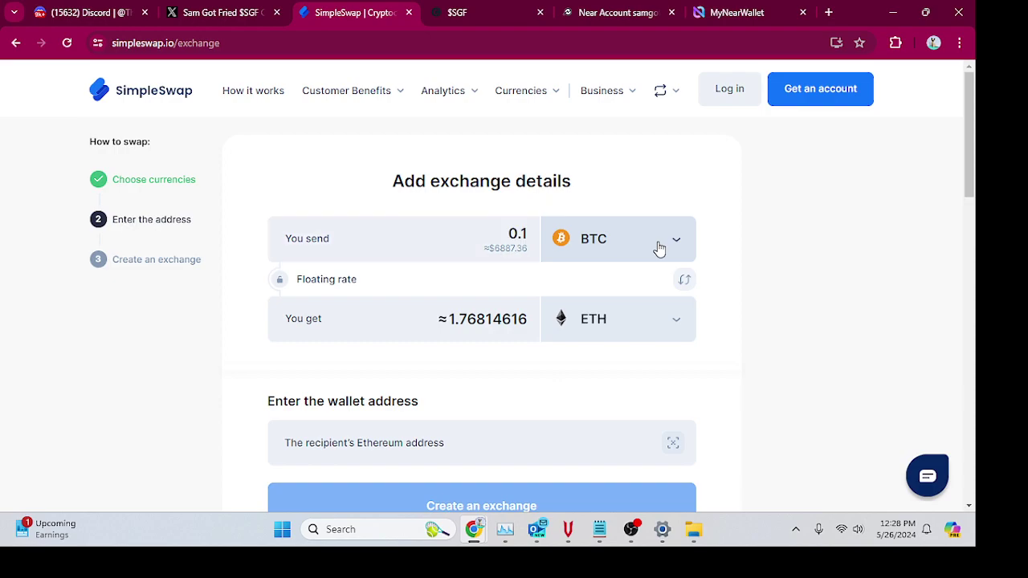
pyautogui.write('sol')
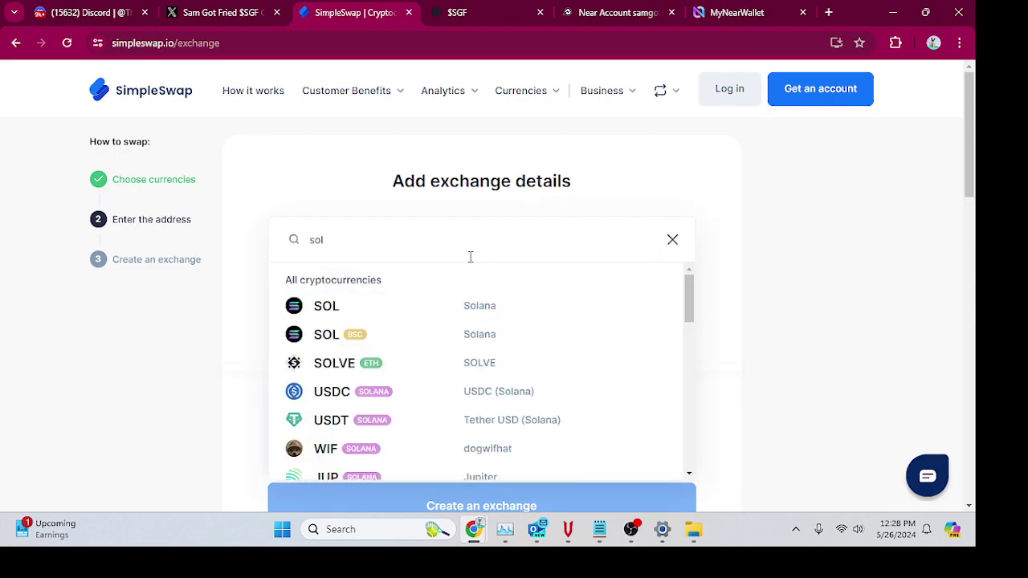
pyautogui.click(310, 302)
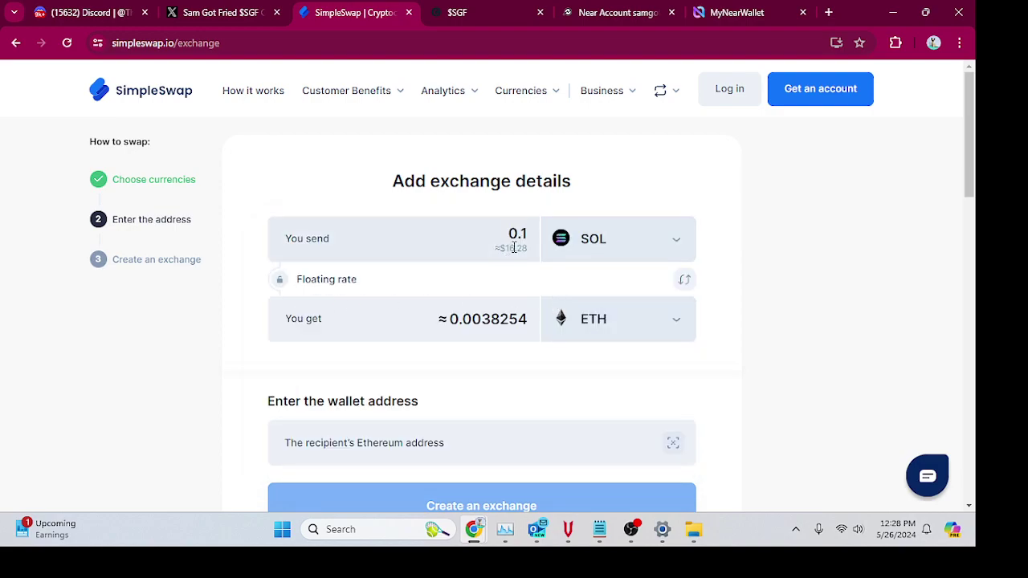
pyautogui.click(629, 321)
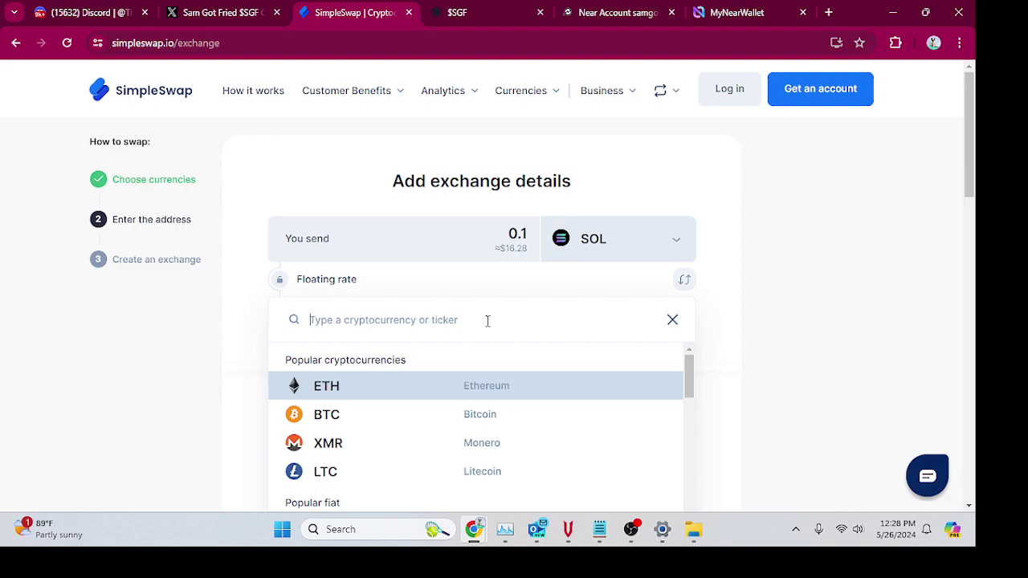
pyautogui.write('near')
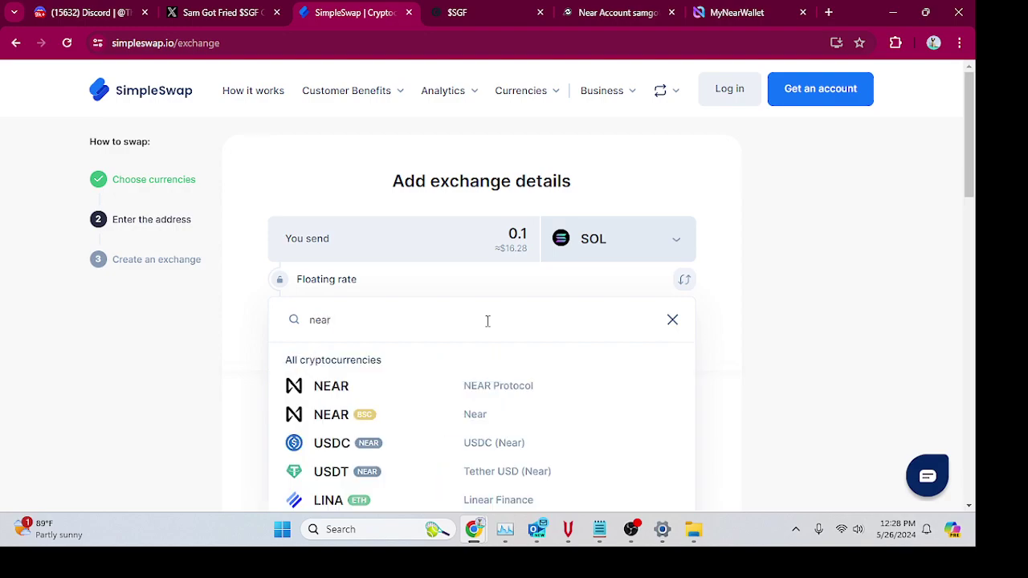
pyautogui.click(351, 395)
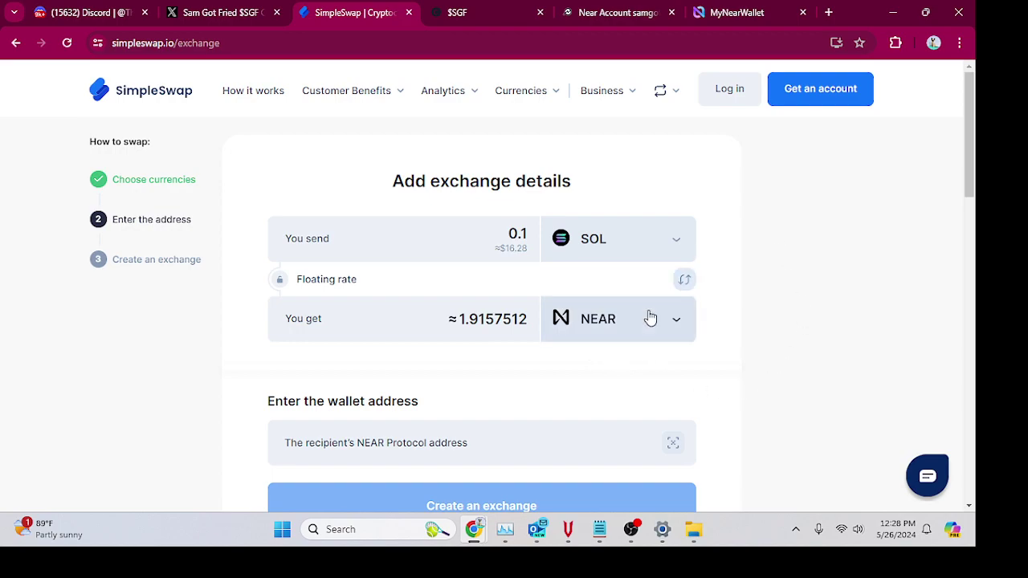
# - Copy the NEAR account ID from MyNearWallet's Receive page
pyautogui.click(716, 13)
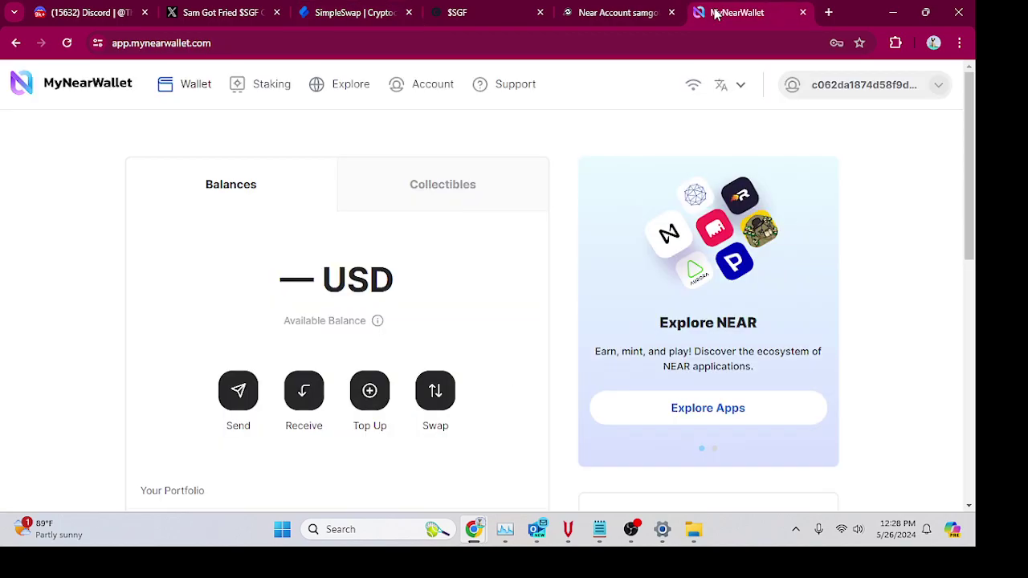
pyautogui.scroll(-2, 384, 300)
pyautogui.scroll(2, 415, 223)
pyautogui.scroll(-2, 298, 344)
pyautogui.click(303, 224)
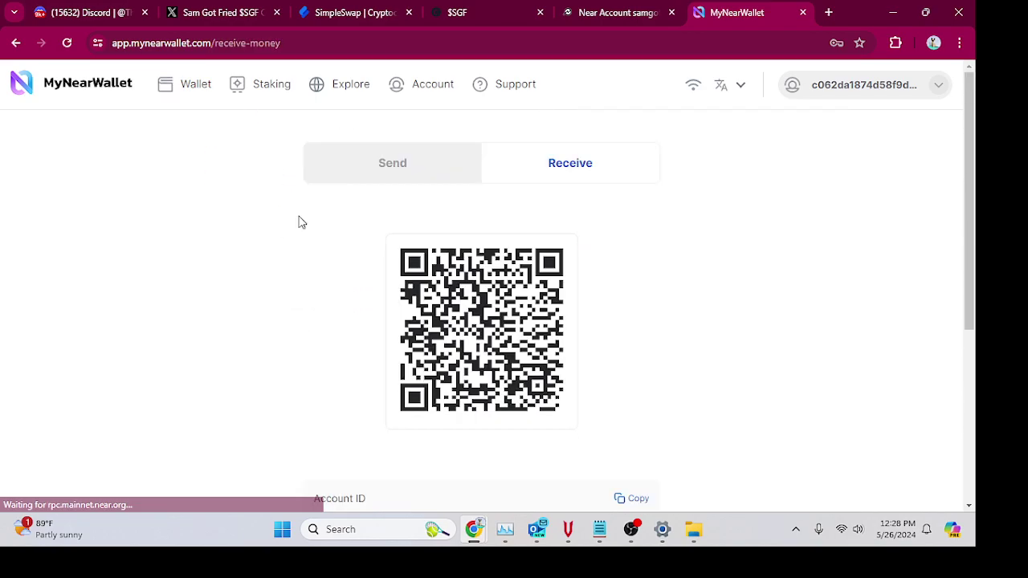
pyautogui.doubleClick(557, 166)
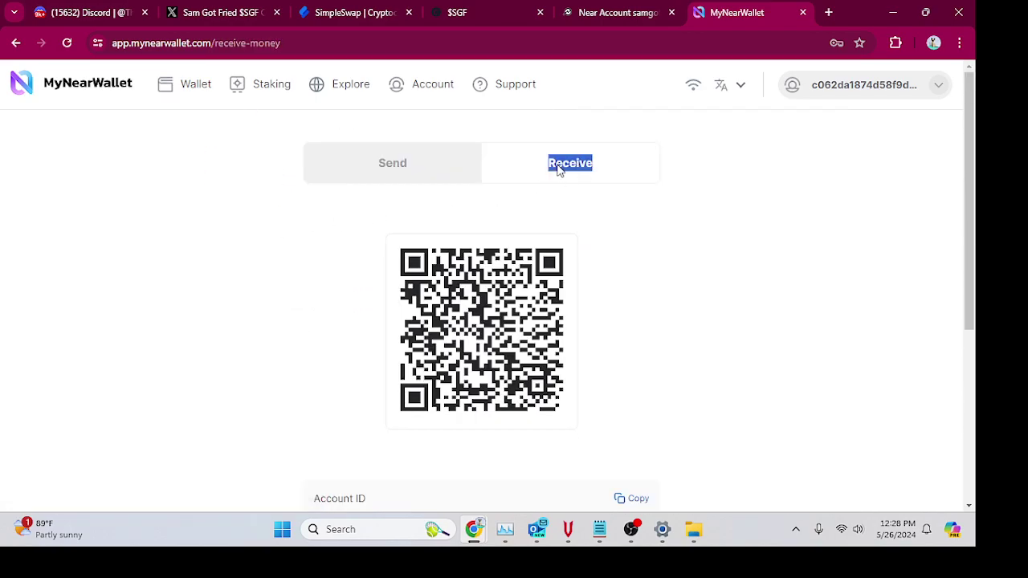
pyautogui.scroll(-2, 578, 346)
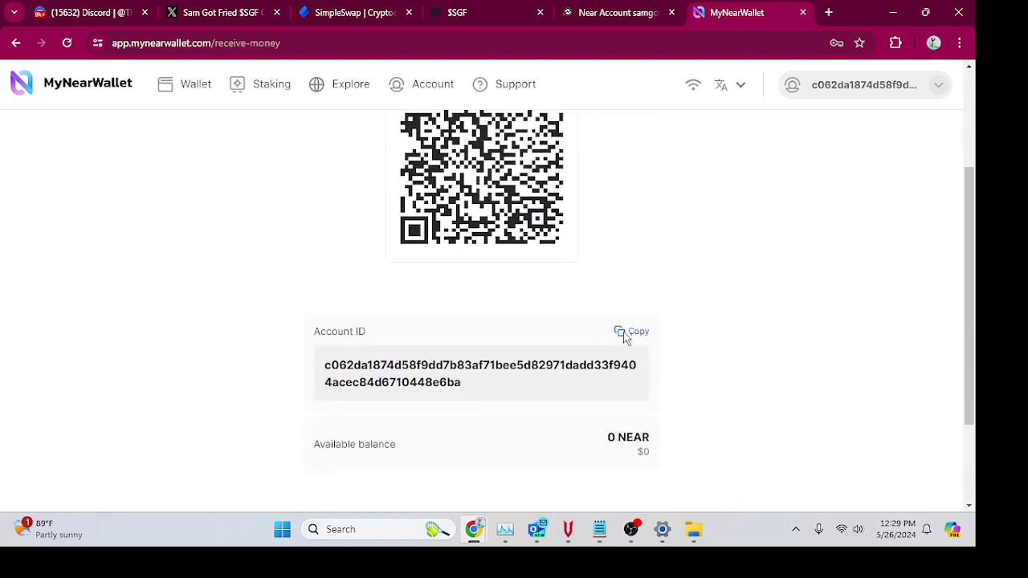
pyautogui.click(636, 332)
pyautogui.scroll(2, 549, 183)
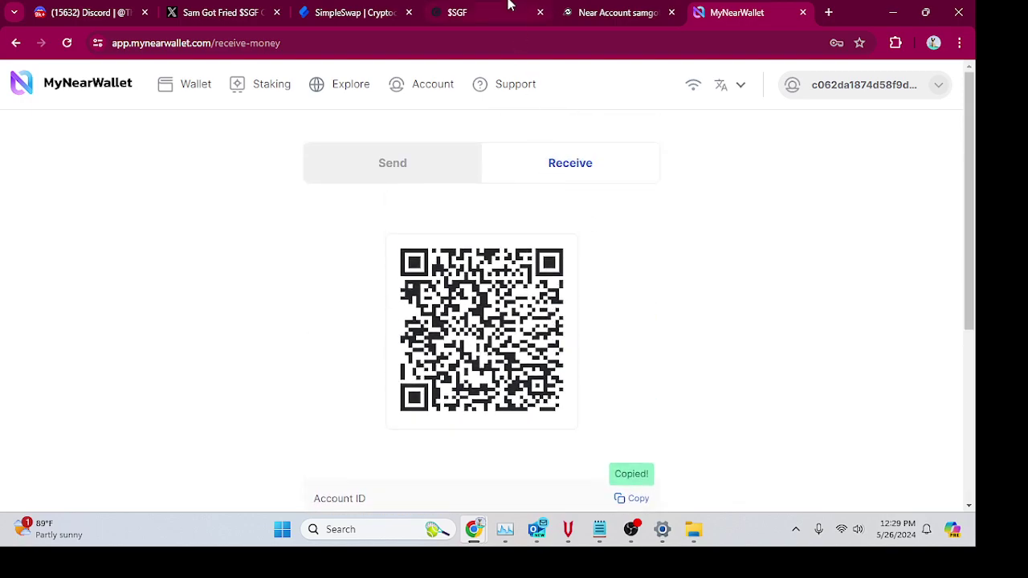
pyautogui.click(635, 12)
# - Paste the NEAR account ID as recipient and create the 0.1 SOL to NEAR exchange
pyautogui.click(458, 13)
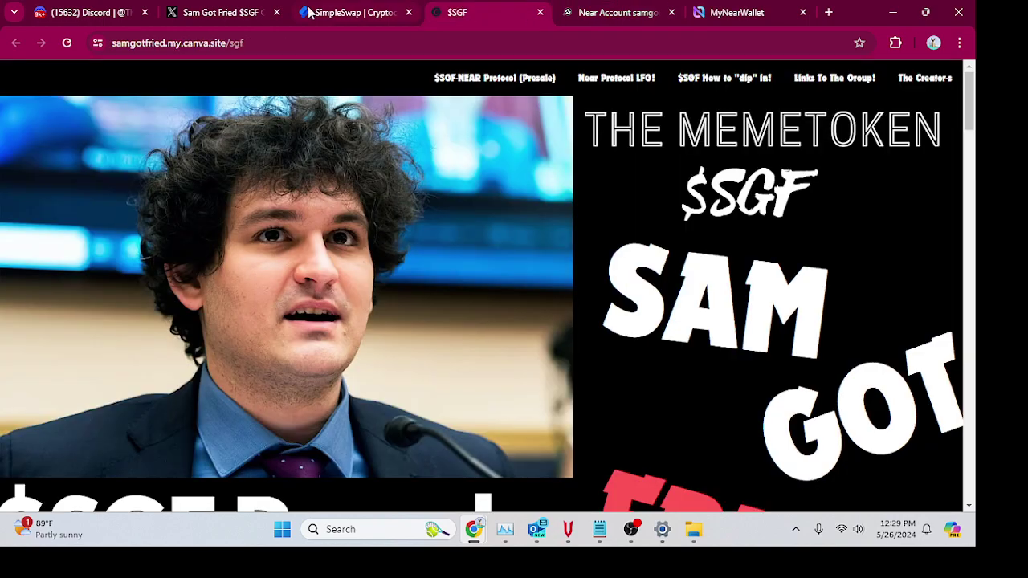
pyautogui.click(359, 12)
pyautogui.click(423, 440)
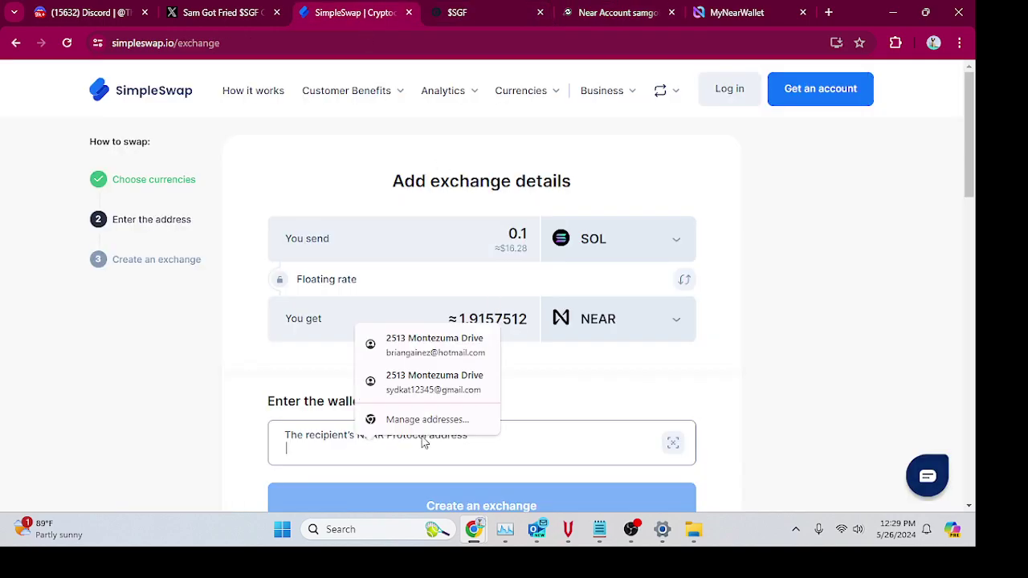
pyautogui.rightClick(332, 448)
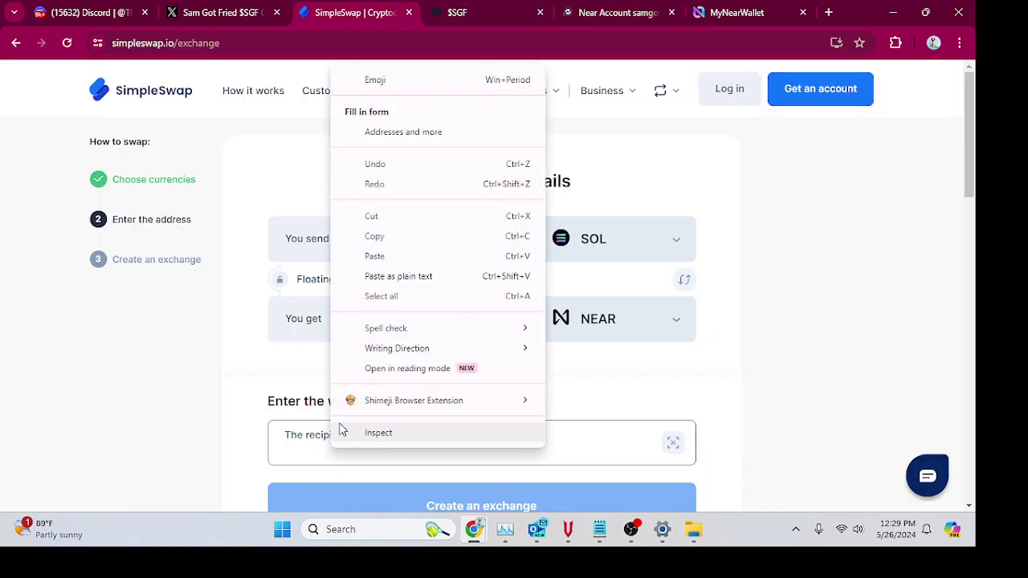
pyautogui.click(393, 254)
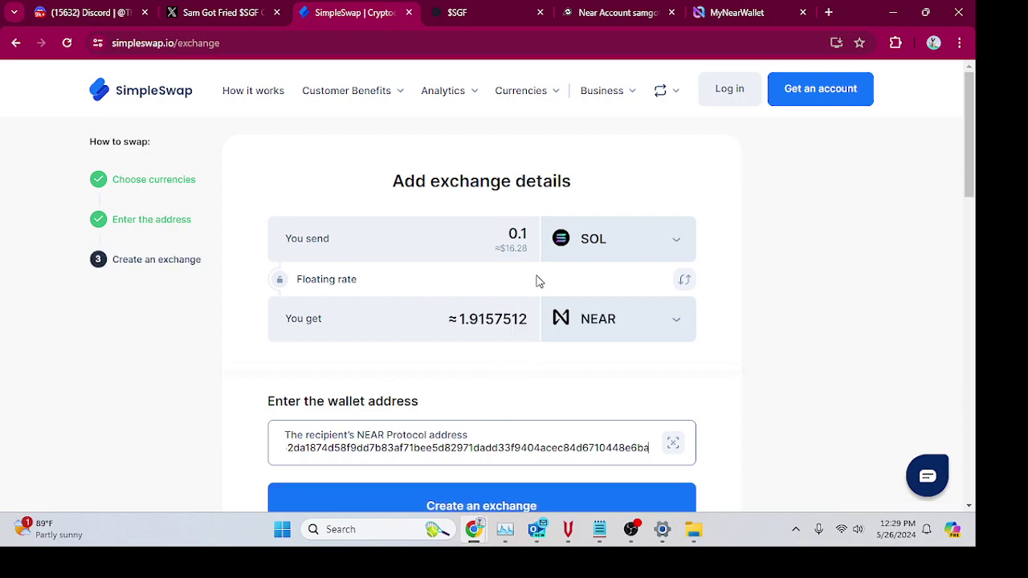
pyautogui.scroll(-2, 473, 420)
pyautogui.click(475, 366)
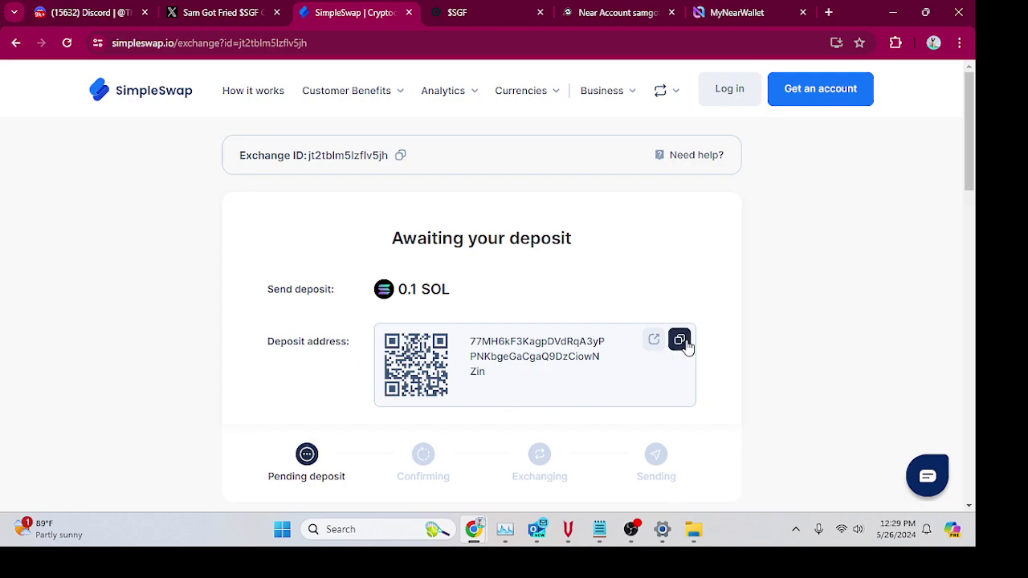
# - Copy the SOL deposit address and open Phantom from Chrome's extensions menu
pyautogui.click(685, 346)
pyautogui.click(686, 345)
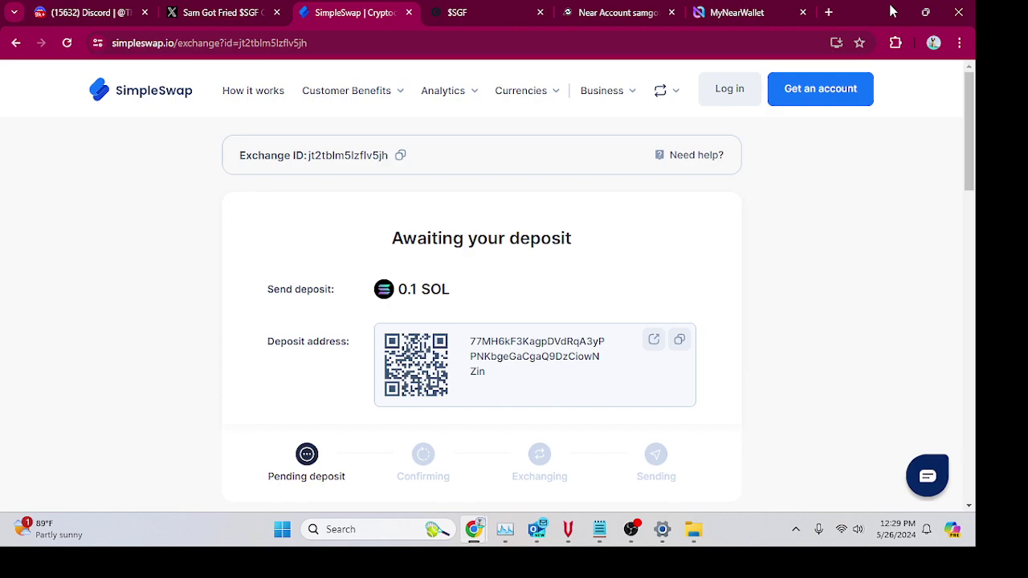
pyautogui.click(890, 46)
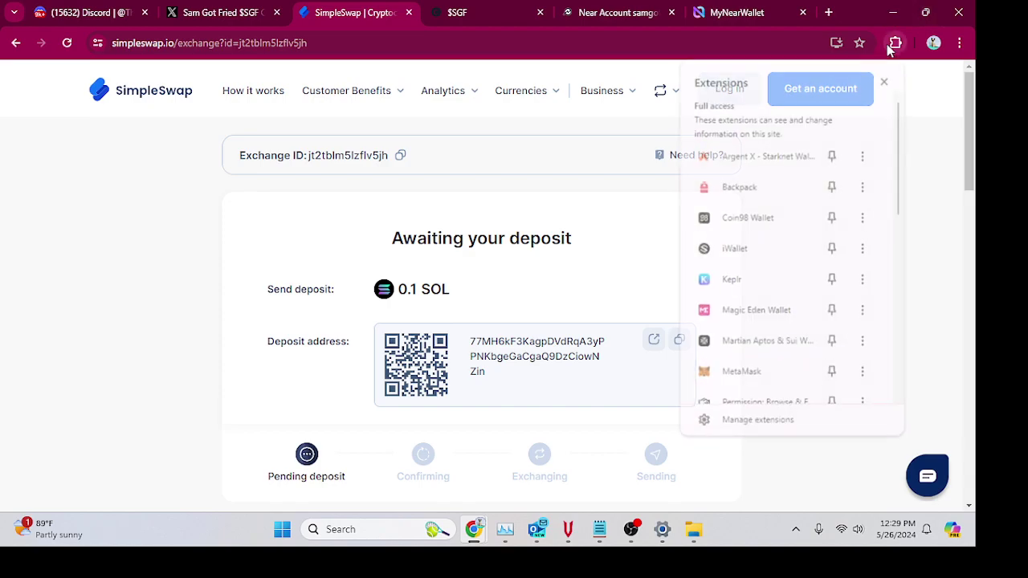
pyautogui.scroll(-5, 755, 321)
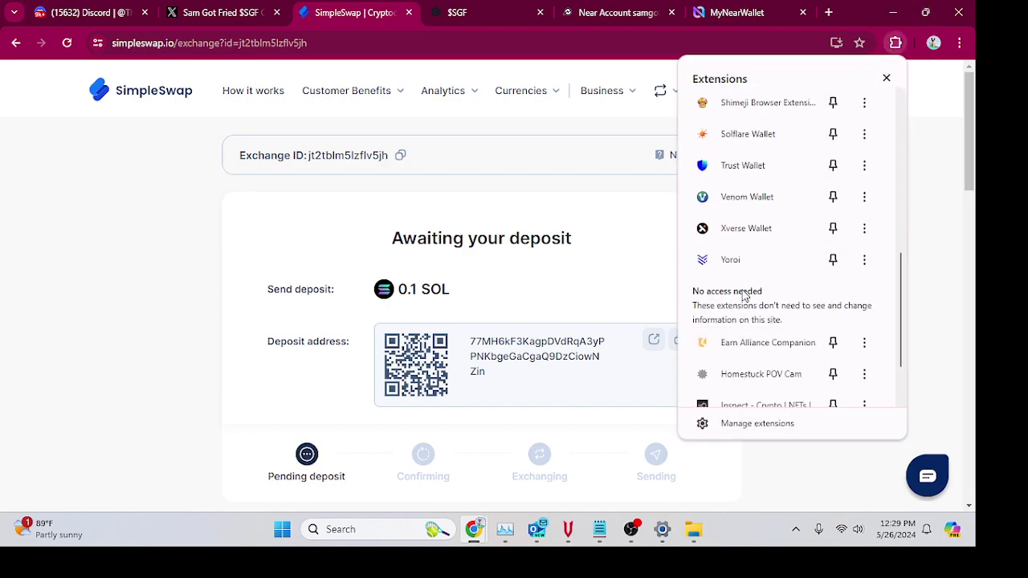
pyautogui.scroll(5, 743, 265)
pyautogui.scroll(2, 745, 232)
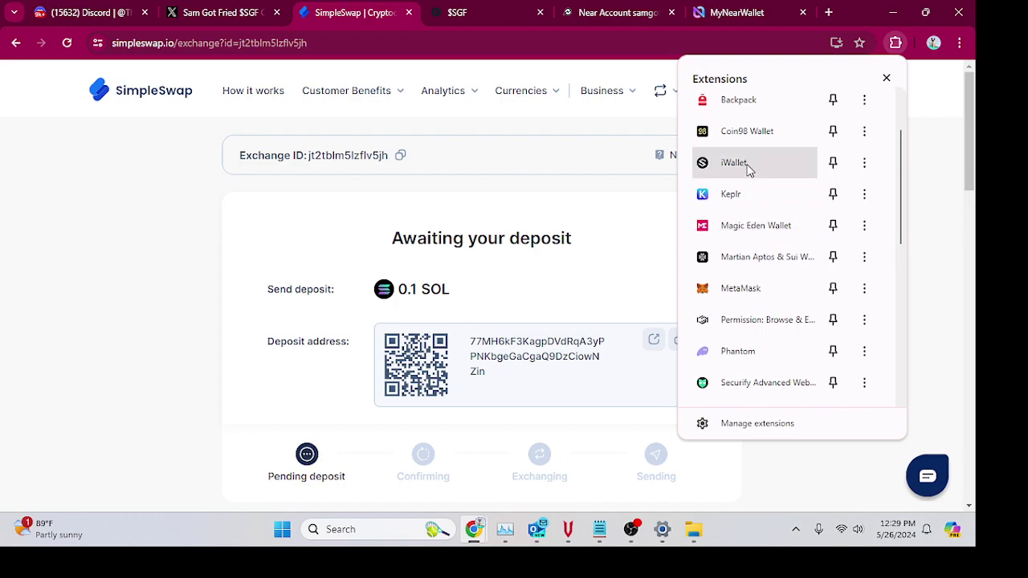
pyautogui.click(726, 351)
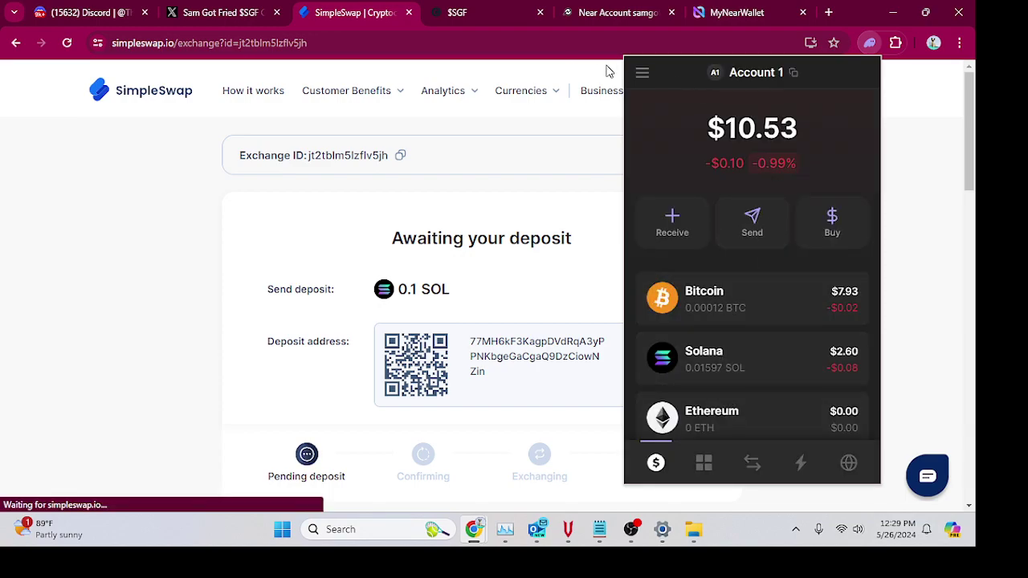
# - In Phantom, send the maximum 0.015965 SOL to the pasted SimpleSwap deposit address
pyautogui.click(742, 357)
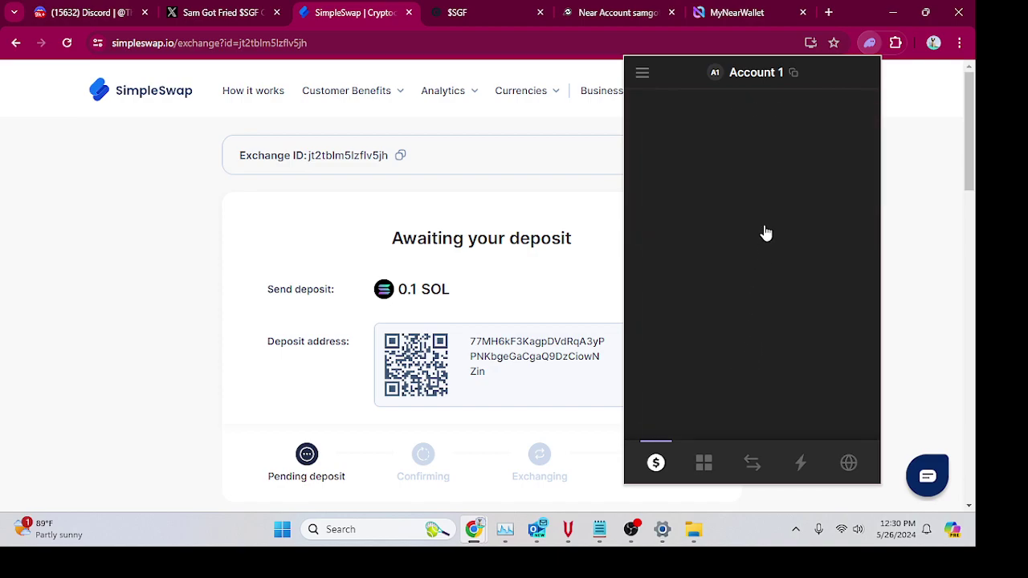
pyautogui.click(721, 253)
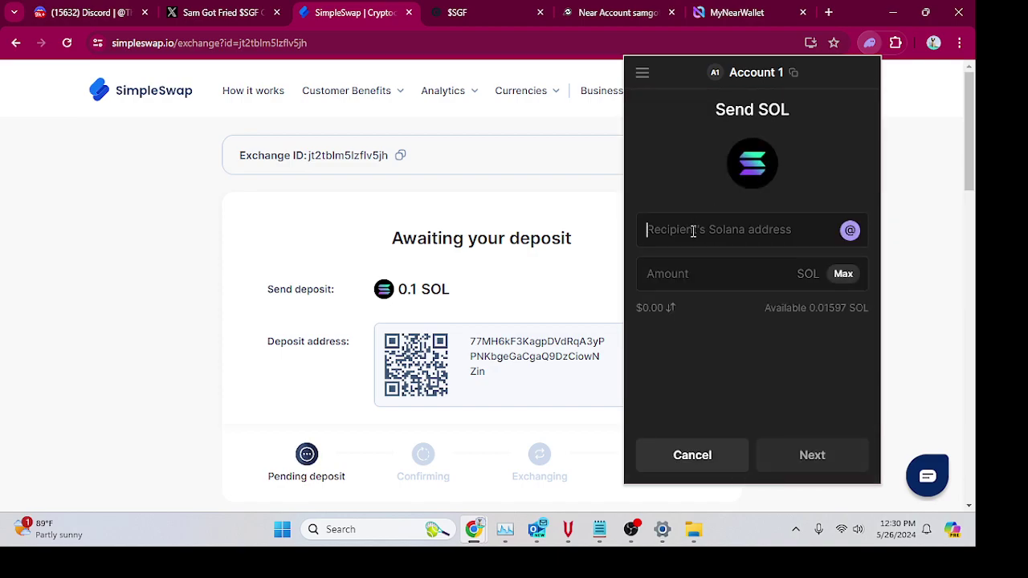
pyautogui.rightClick(693, 231)
pyautogui.click(729, 367)
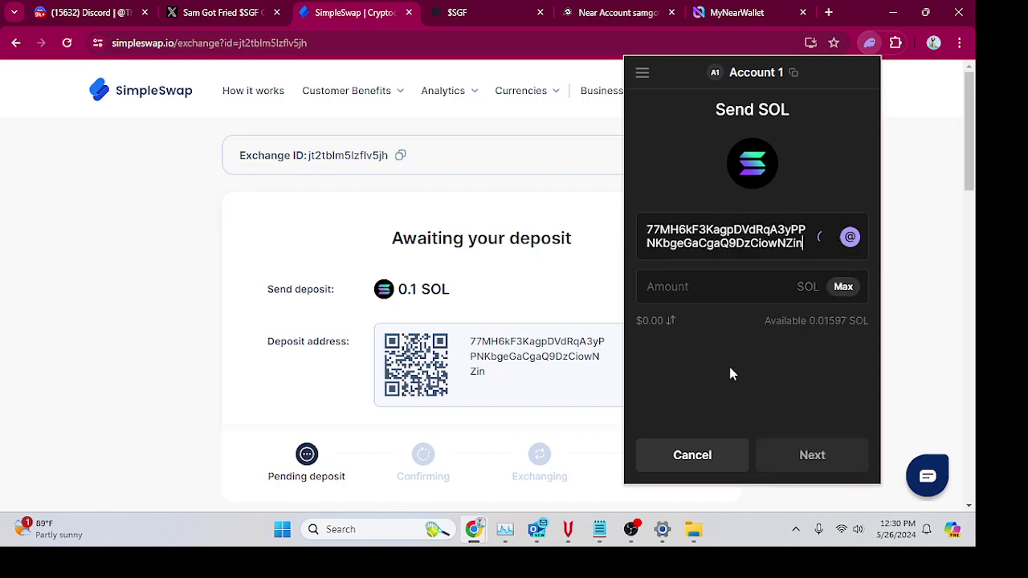
pyautogui.click(843, 287)
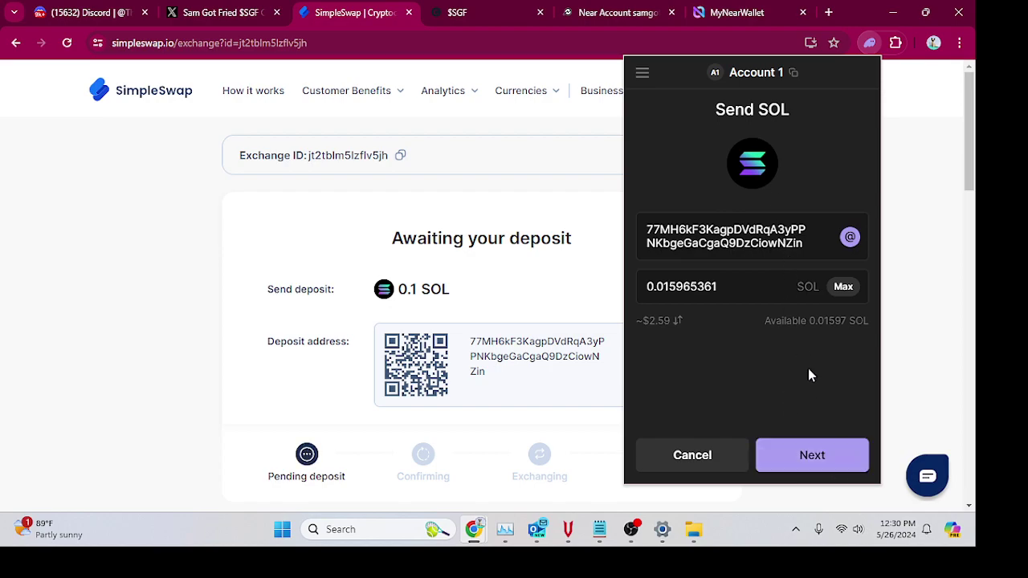
pyautogui.click(868, 44)
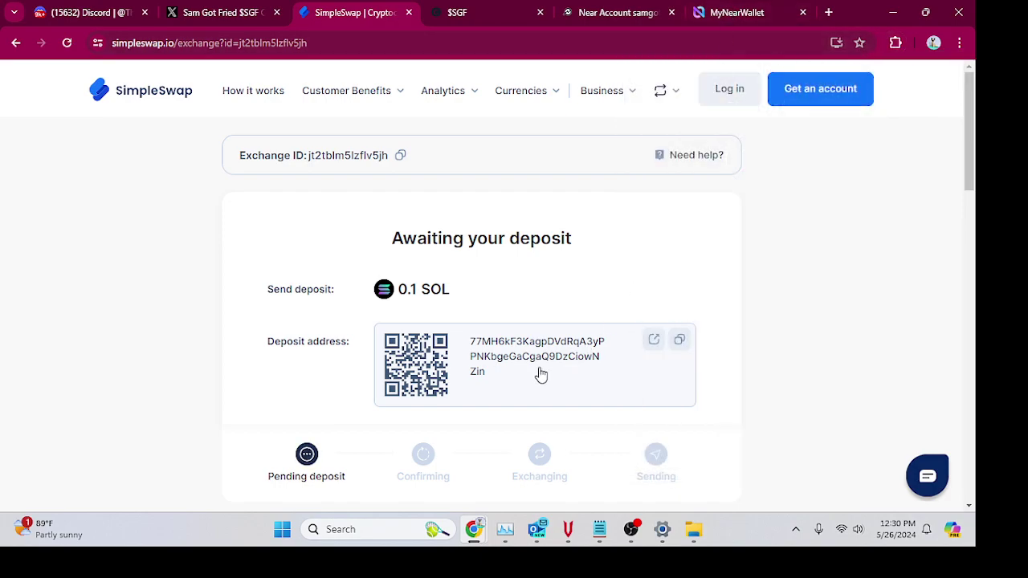
# - Switch to MyNearWallet and go to its wallet balances overview
pyautogui.click(745, 14)
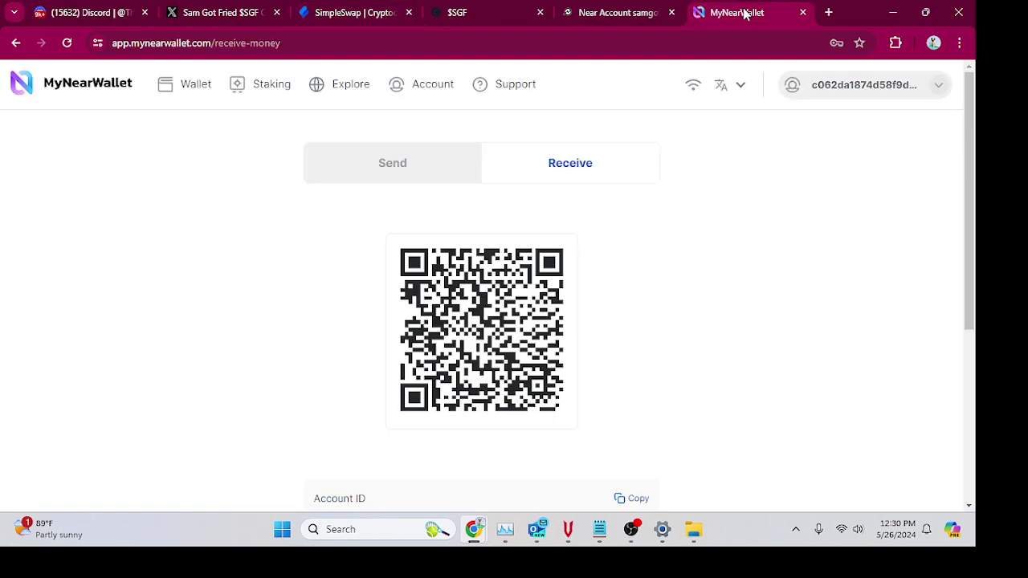
pyautogui.scroll(-3, 551, 328)
pyautogui.scroll(-1, 550, 327)
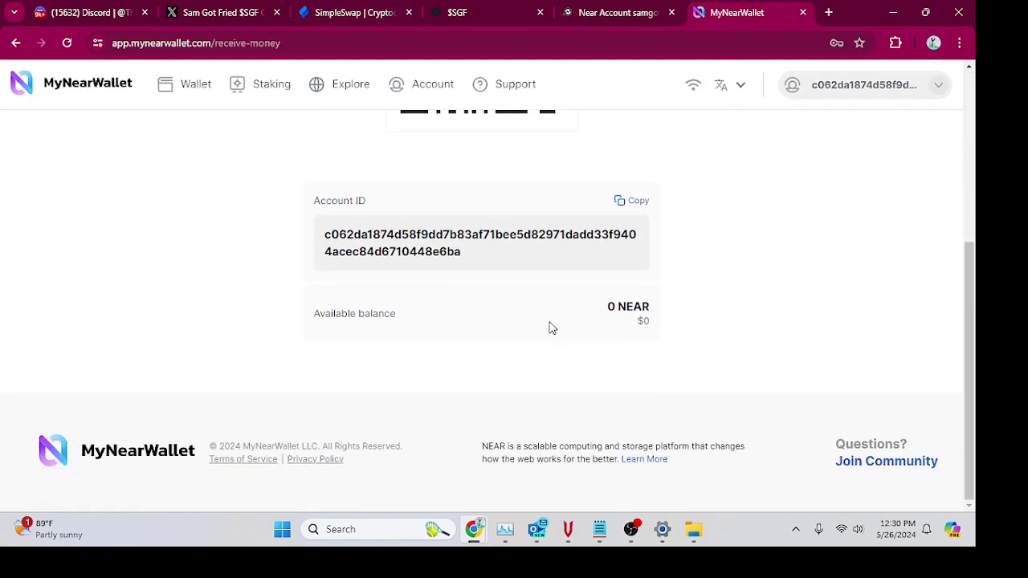
pyautogui.scroll(2, 551, 328)
pyautogui.scroll(2, 551, 327)
pyautogui.scroll(1, 550, 327)
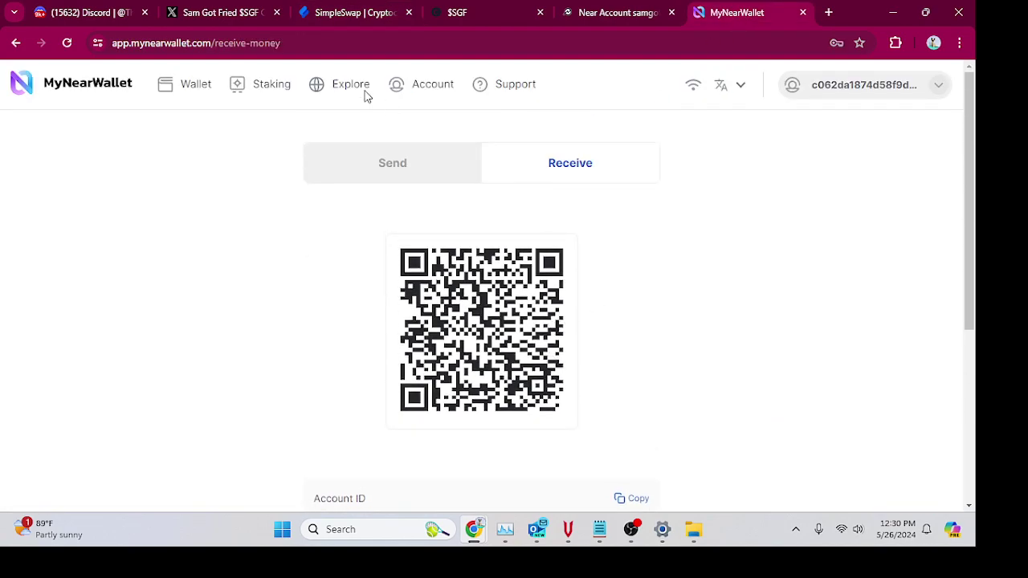
pyautogui.click(179, 85)
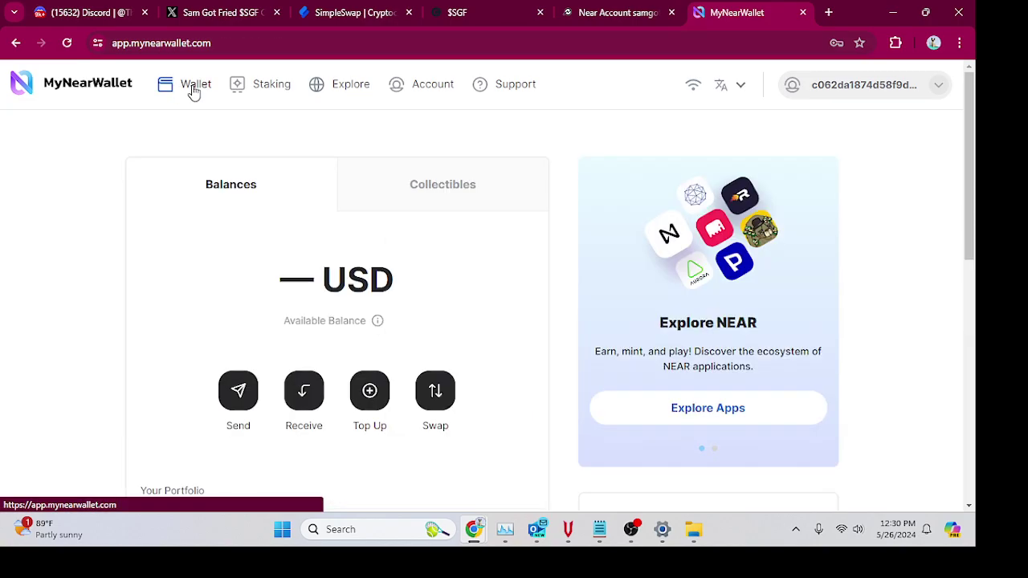
# - Start a new send and choose NEAR as the asset, showing 0 available
pyautogui.scroll(-3, 524, 292)
pyautogui.scroll(3, 523, 291)
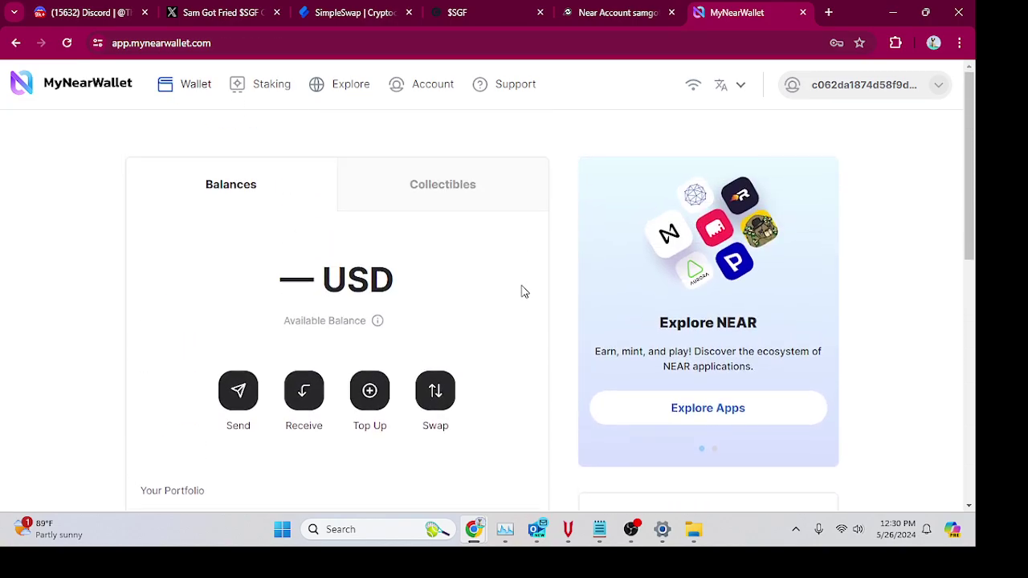
pyautogui.scroll(-2, 523, 292)
pyautogui.click(236, 245)
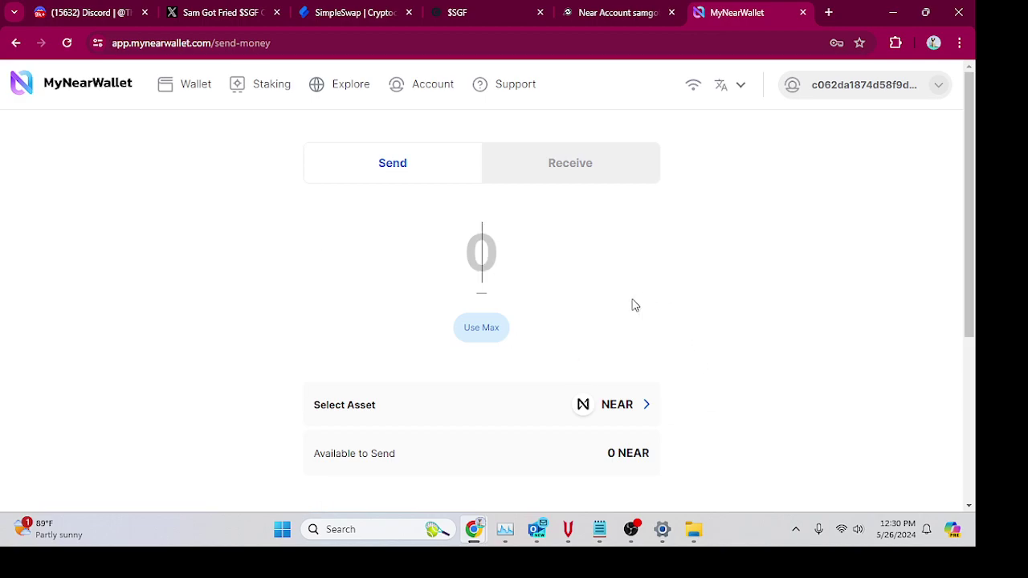
pyautogui.scroll(-2, 632, 305)
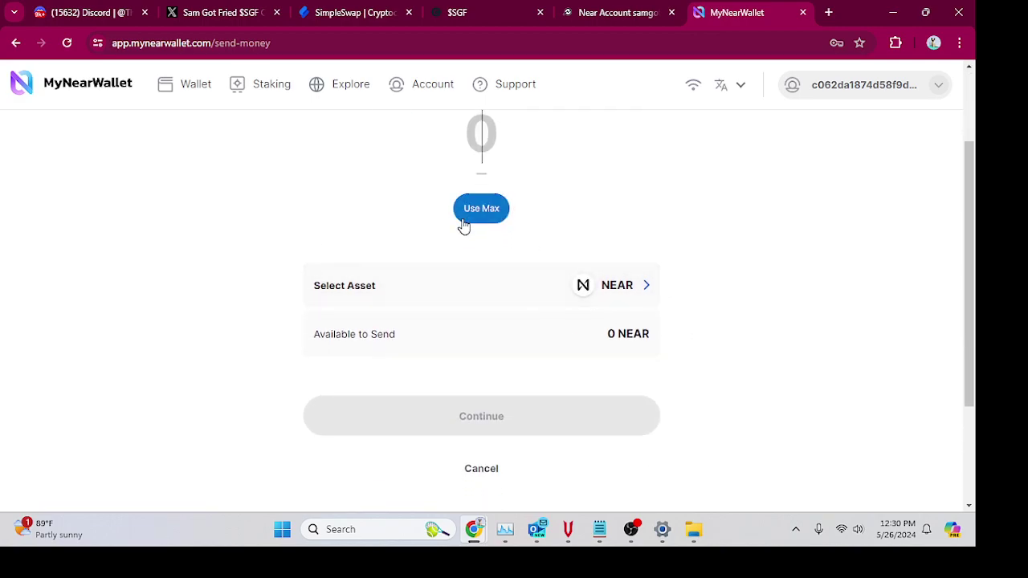
pyautogui.scroll(2, 512, 197)
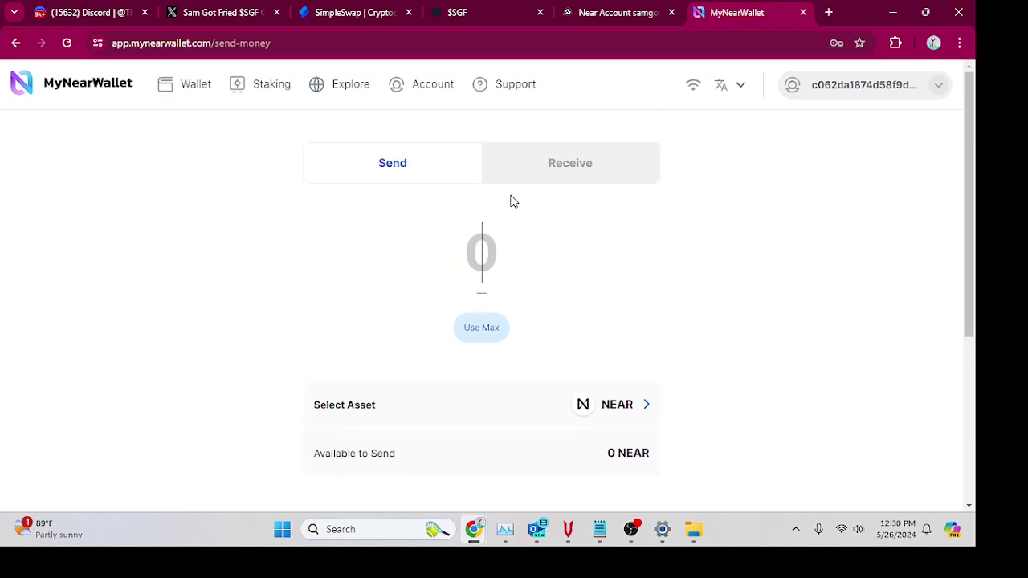
pyautogui.click(612, 411)
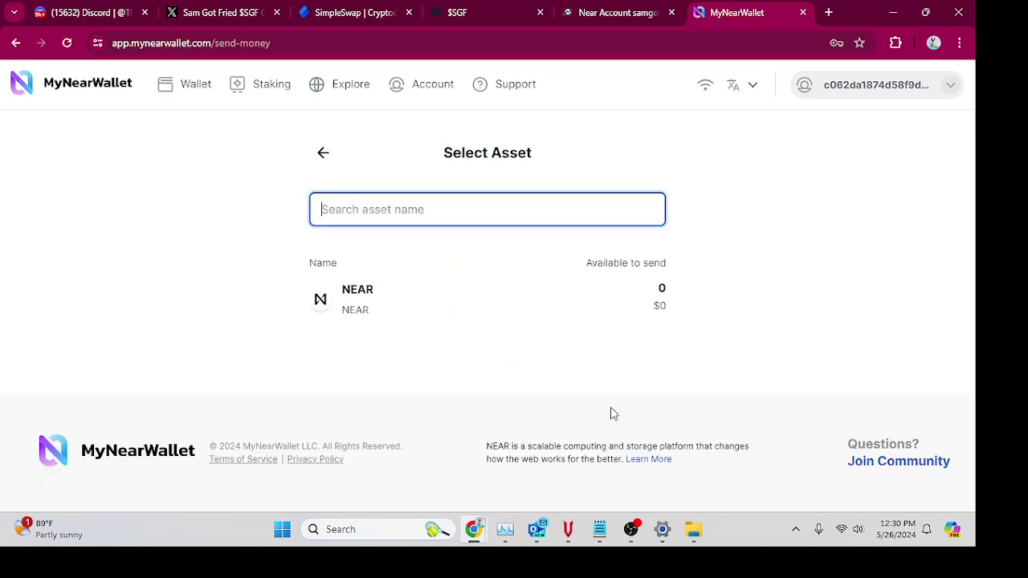
pyautogui.click(647, 292)
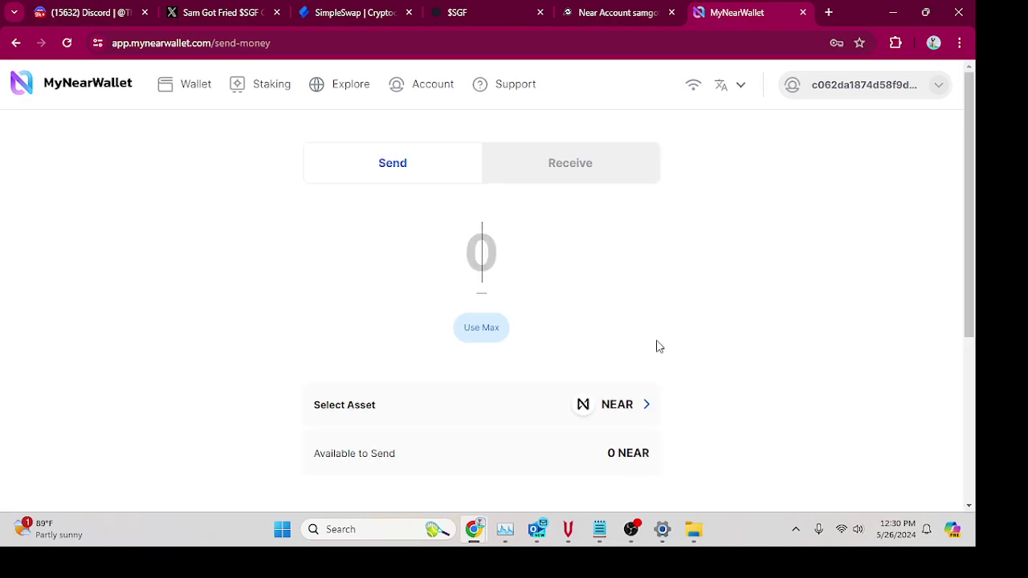
# - Copy the presale address samgotfried.near from the $SGF site's joining steps
pyautogui.click(472, 13)
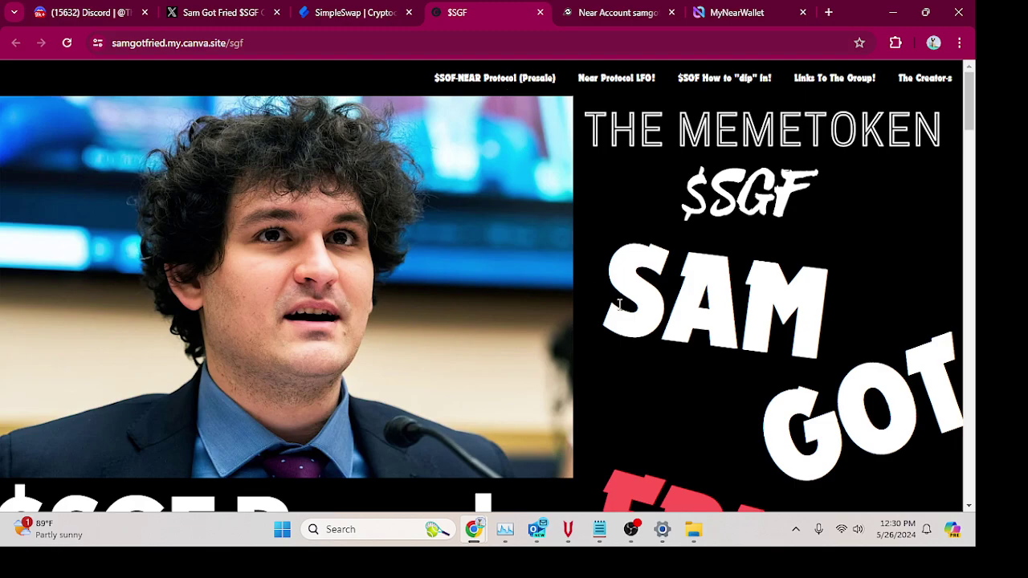
pyautogui.scroll(-2, 682, 370)
pyautogui.scroll(-3, 674, 367)
pyautogui.scroll(-2, 676, 369)
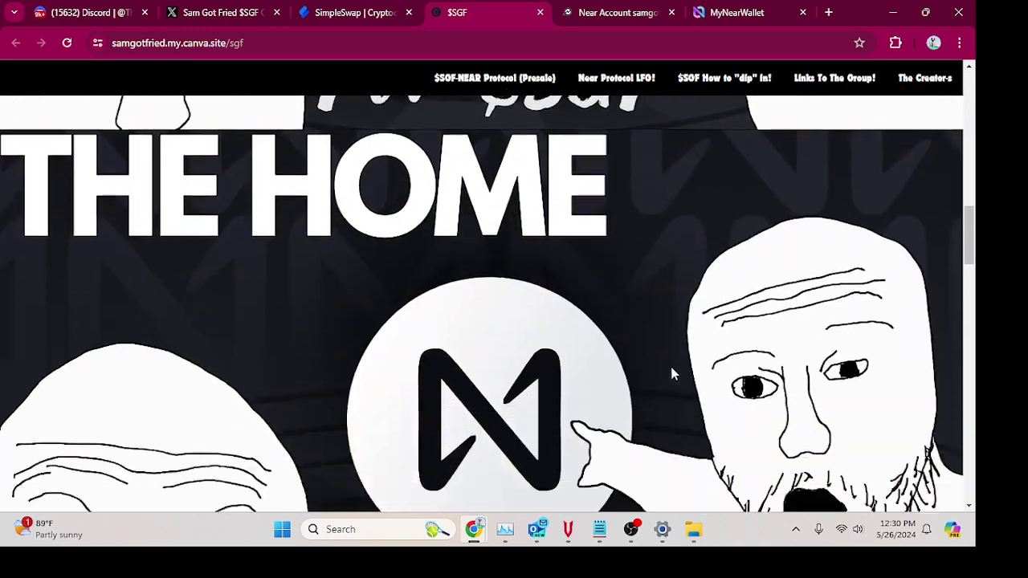
pyautogui.scroll(-3, 679, 371)
pyautogui.doubleClick(680, 367)
pyautogui.scroll(-2, 680, 368)
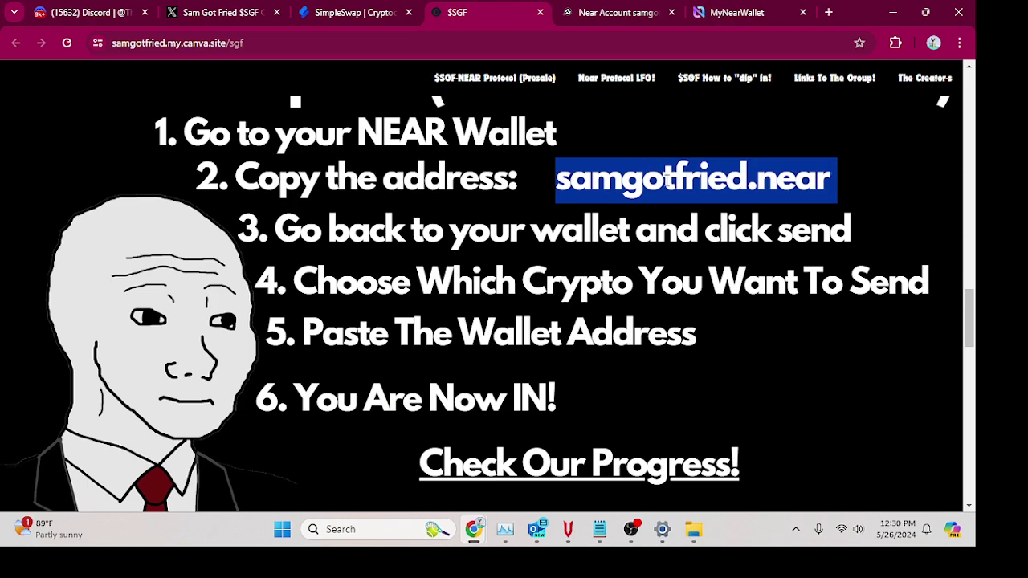
pyautogui.tripleClick(666, 183)
pyautogui.rightClick(667, 185)
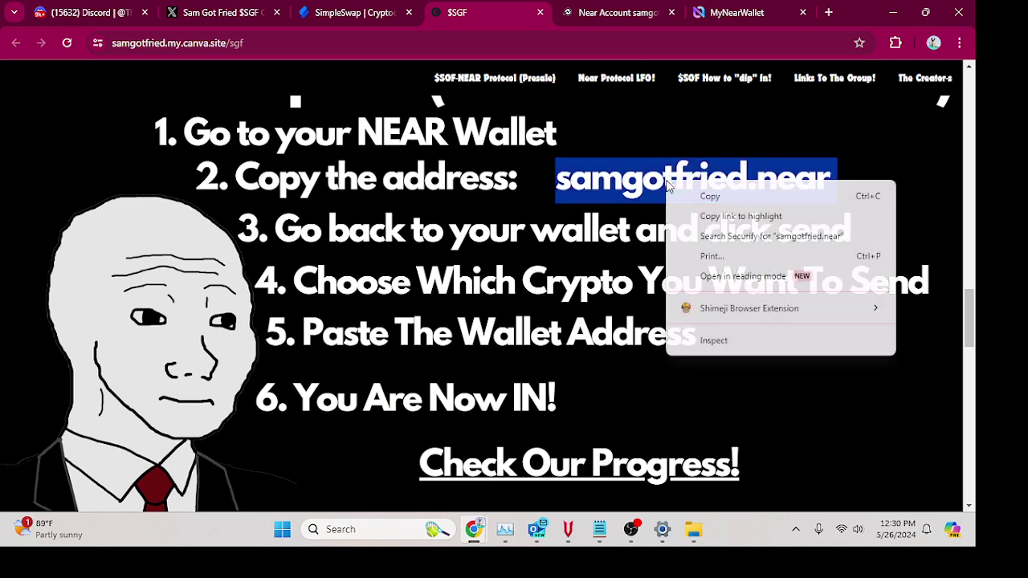
pyautogui.click(713, 198)
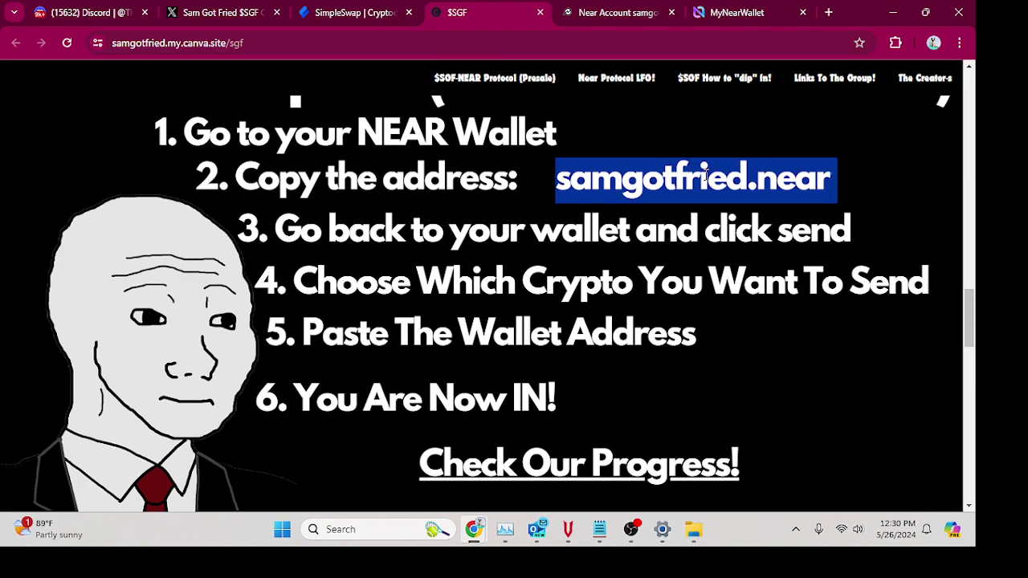
pyautogui.rightClick(704, 172)
pyautogui.click(743, 191)
pyautogui.scroll(-1, 599, 361)
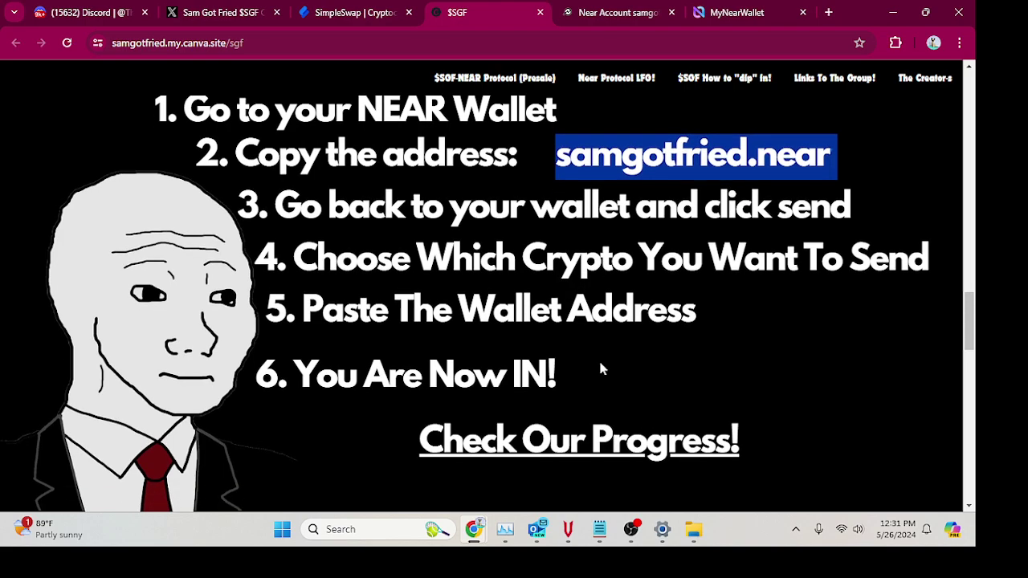
pyautogui.click(583, 451)
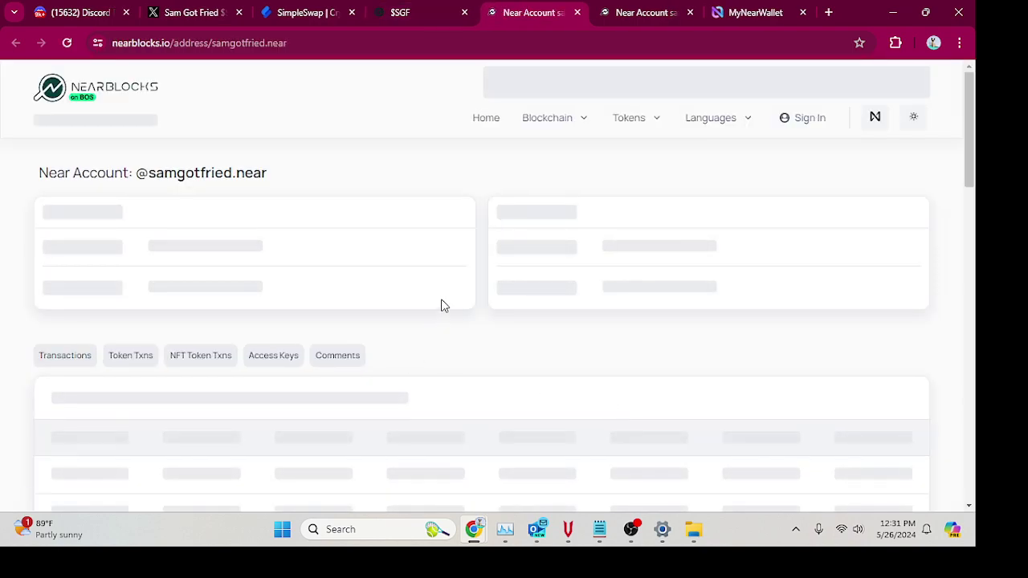
pyautogui.scroll(-1, 441, 305)
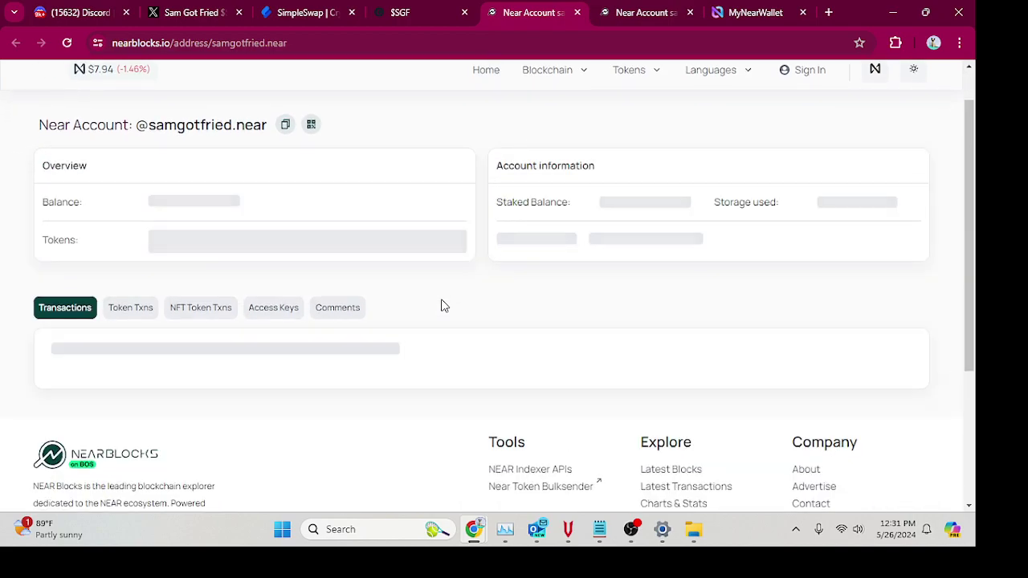
pyautogui.scroll(-3, 443, 329)
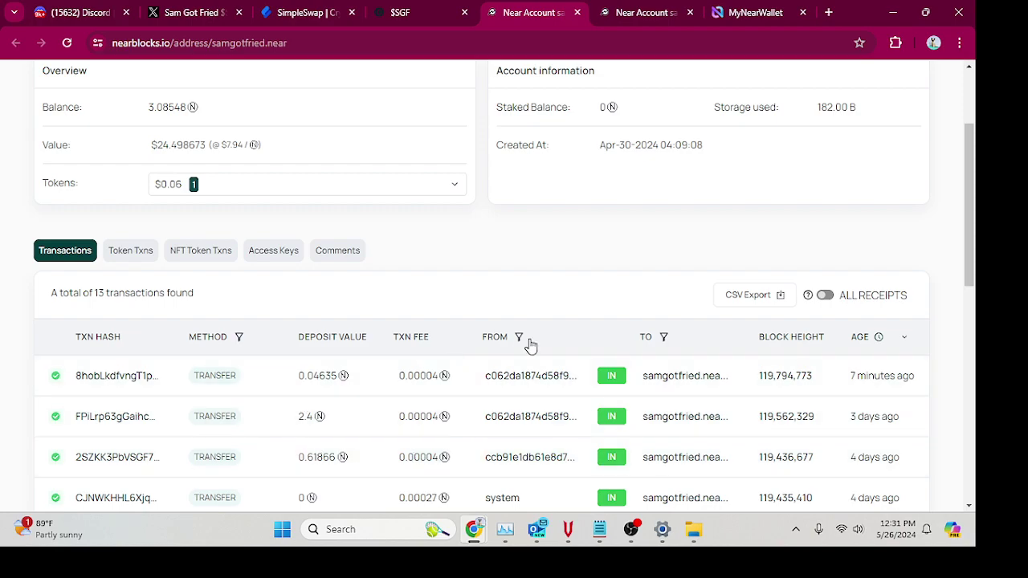
pyautogui.click(658, 370)
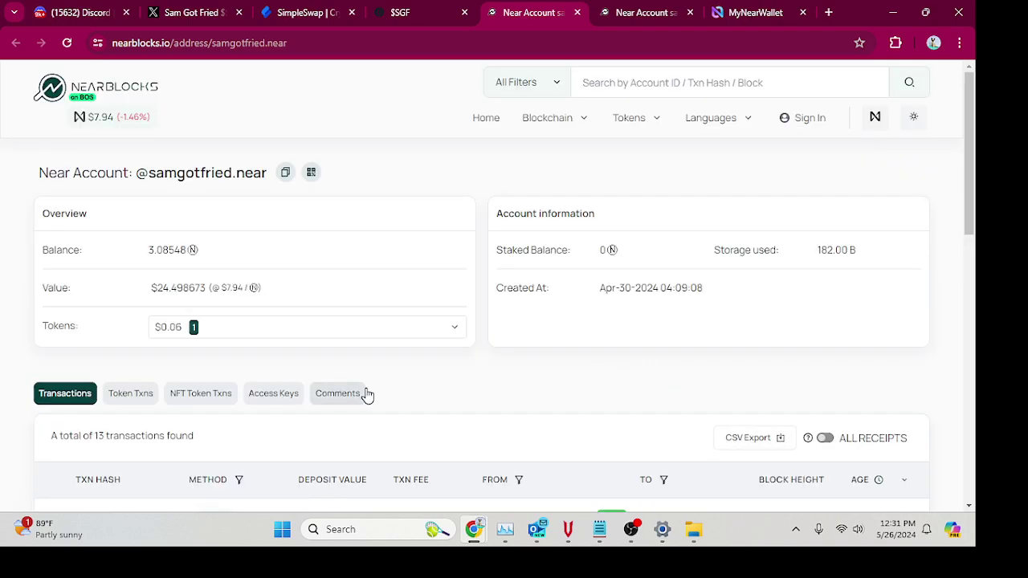
pyautogui.scroll(-2, 363, 395)
# - Scroll through the samgotfried.near transactions, then bring OBS Studio back to the front
pyautogui.scroll(2, 365, 395)
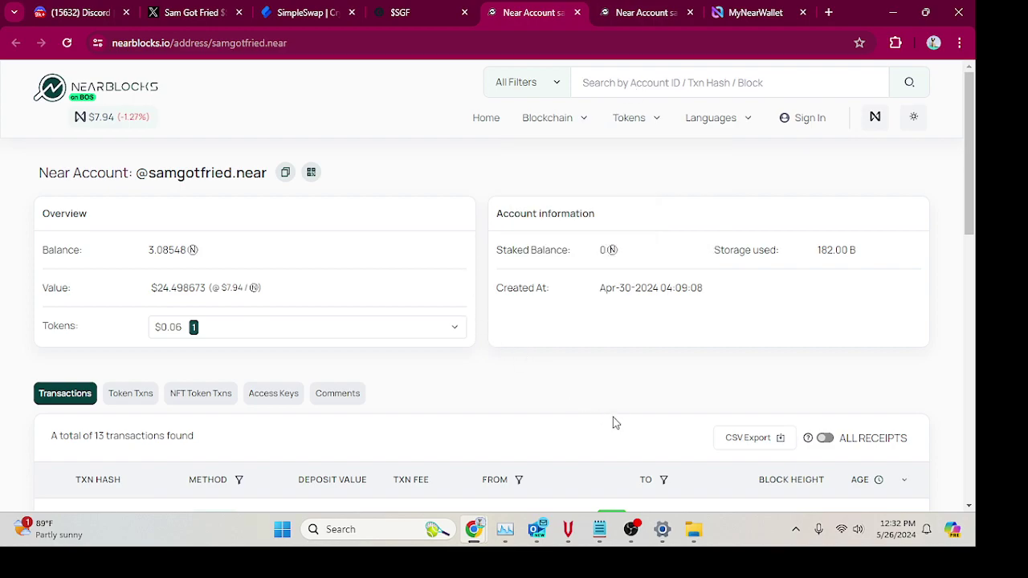
pyautogui.scroll(-2, 613, 417)
pyautogui.scroll(2, 612, 417)
pyautogui.click(631, 529)
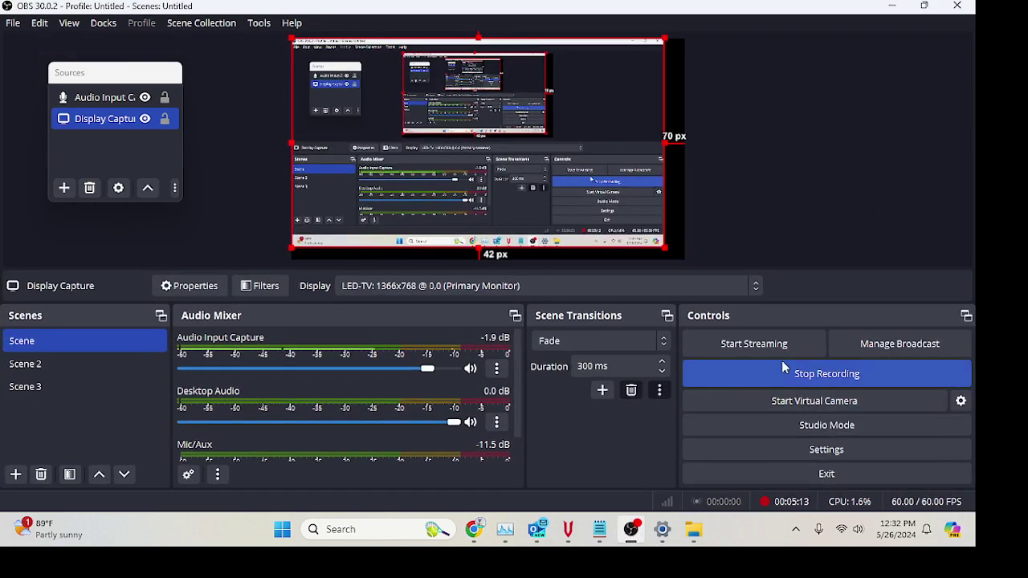